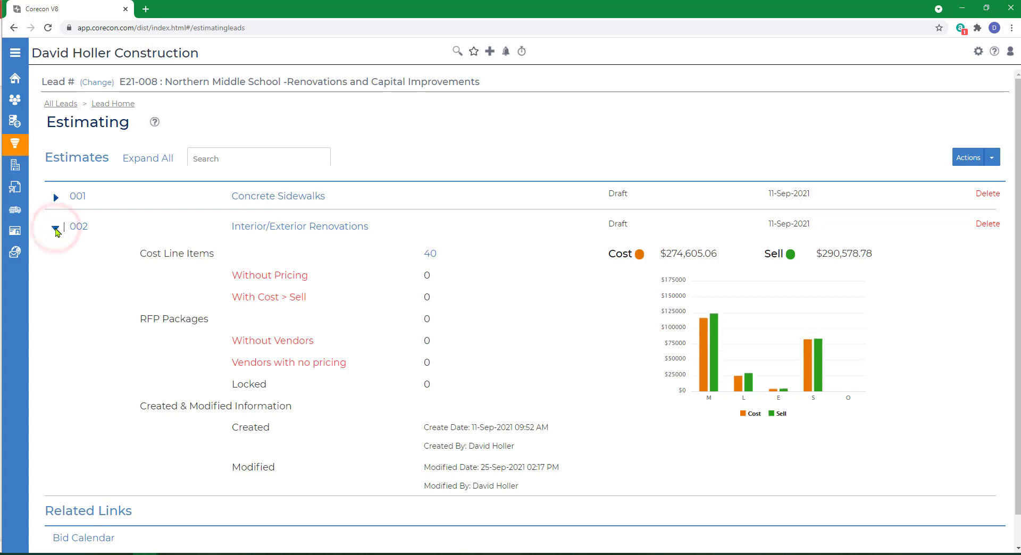
- Open estimate 002, Interior/Exterior Renovations, and look through its list of estimate cost codes
left_click(79, 227)
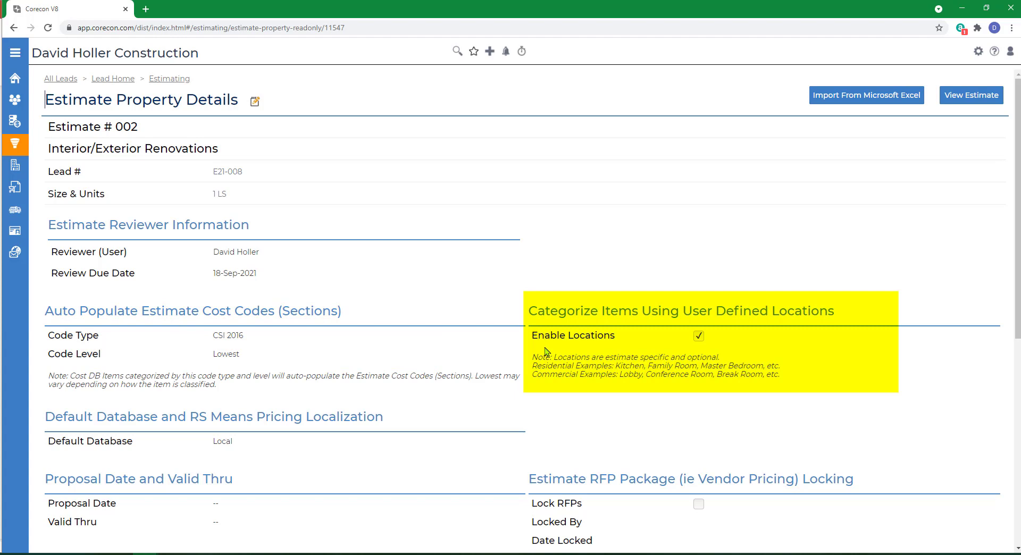
left_click(964, 97)
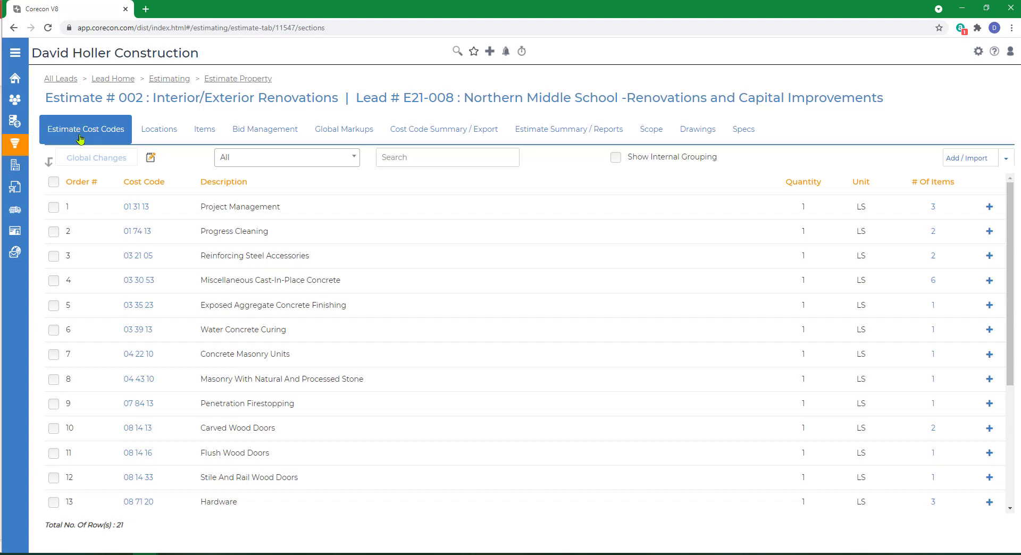
scroll(271, 290, "down", 4)
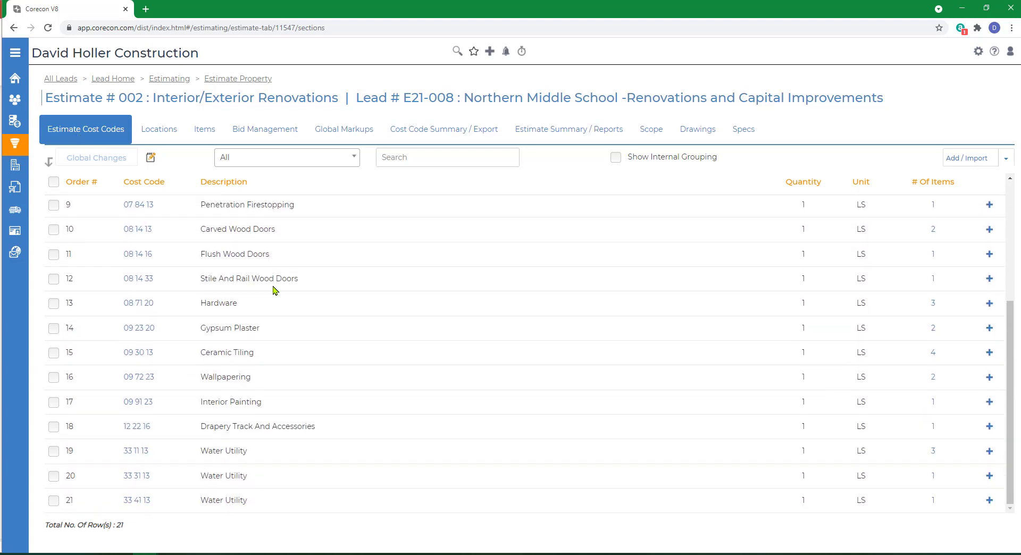
scroll(196, 425, "up", 4)
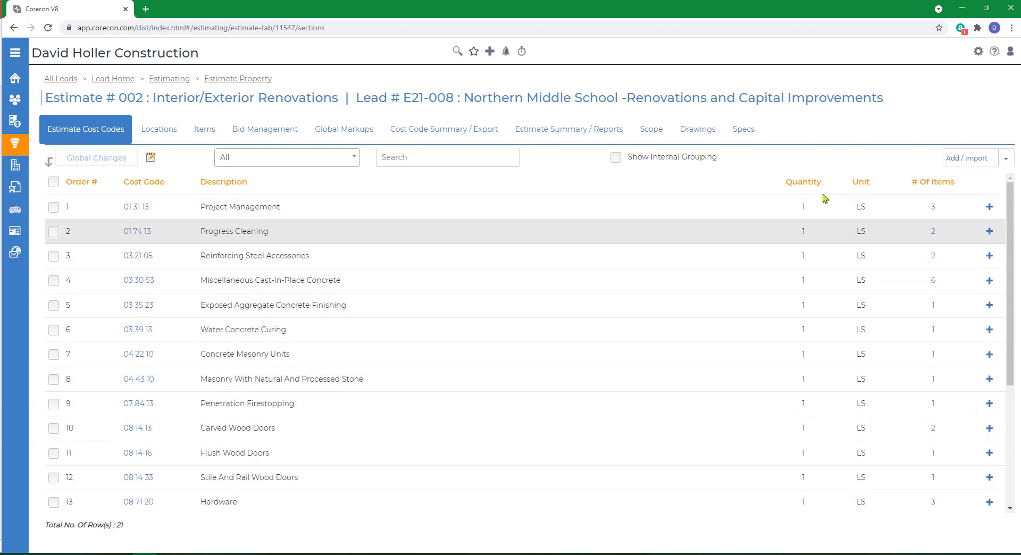
- Import the master cost code 02 41 00 - Demolition from Existing Conditions into the estimate
left_click(1005, 160)
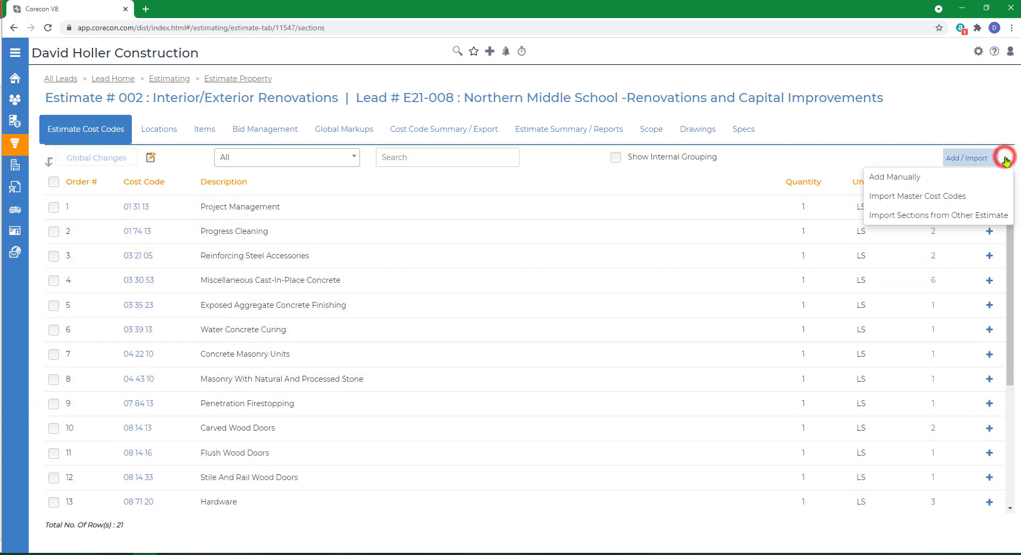
left_click(907, 196)
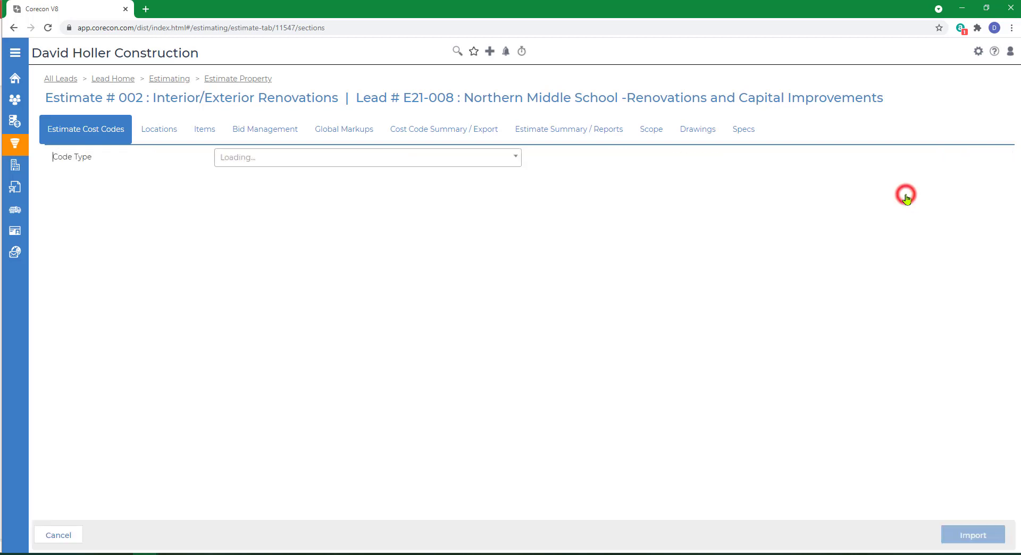
left_click(55, 233)
scroll(56, 235, "down", 5)
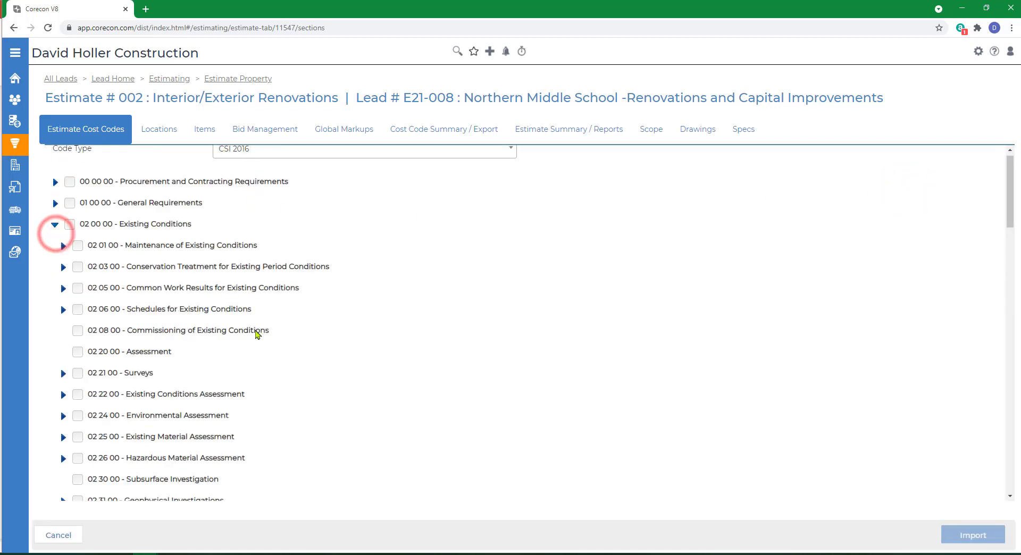
left_click(78, 326)
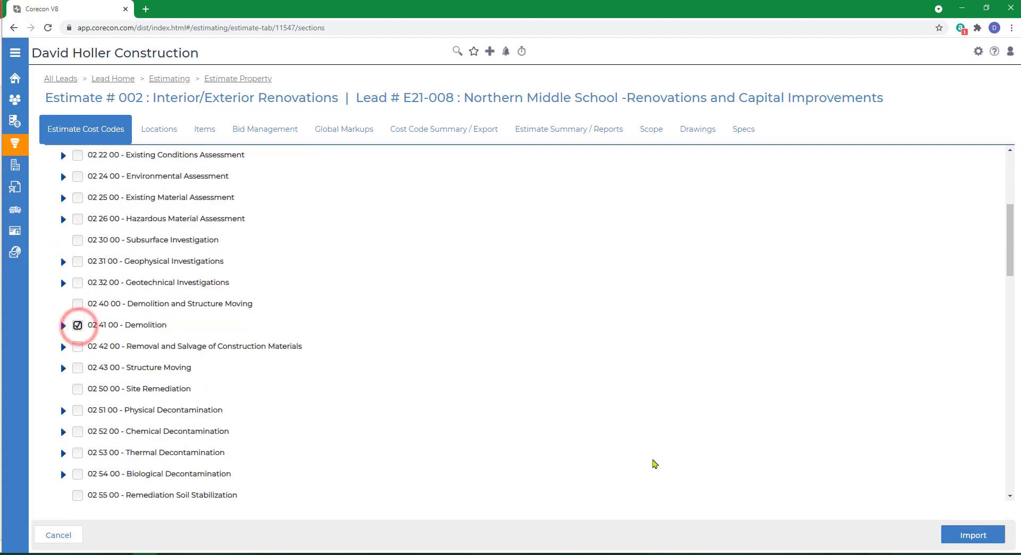
left_click(970, 537)
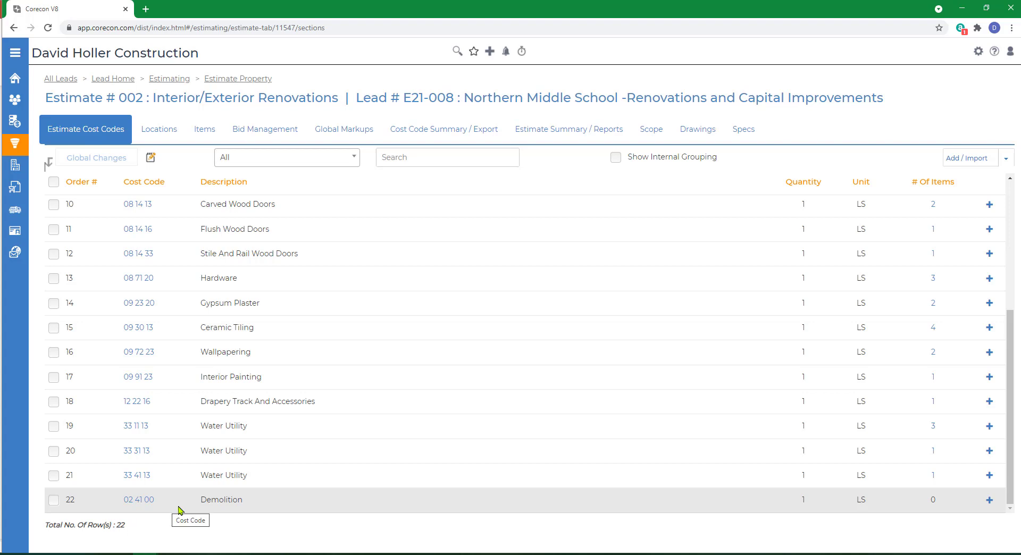
- Apply a global change to all cost codes that resets order numbers based on internal grouping codes
scroll(83, 330, "up", 4)
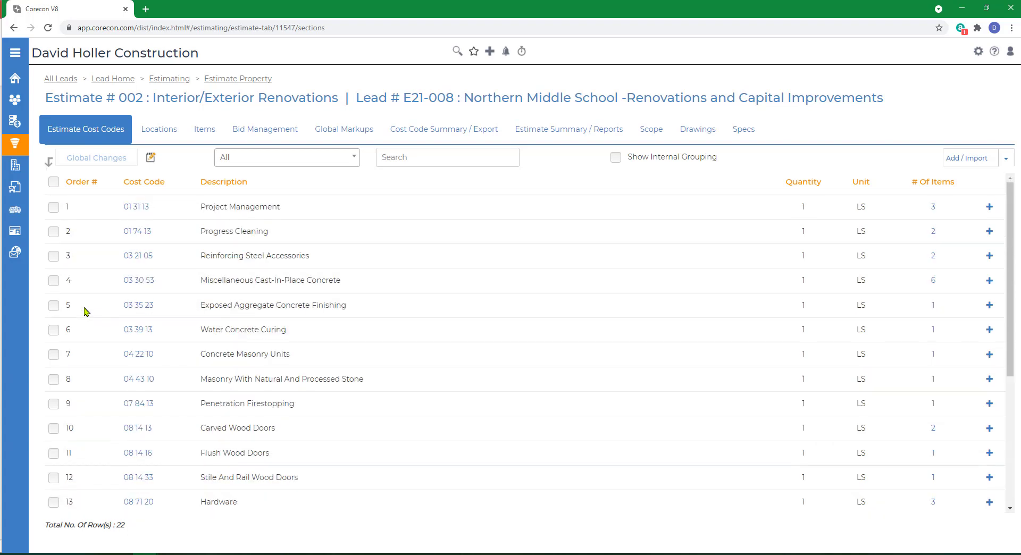
left_click(54, 182)
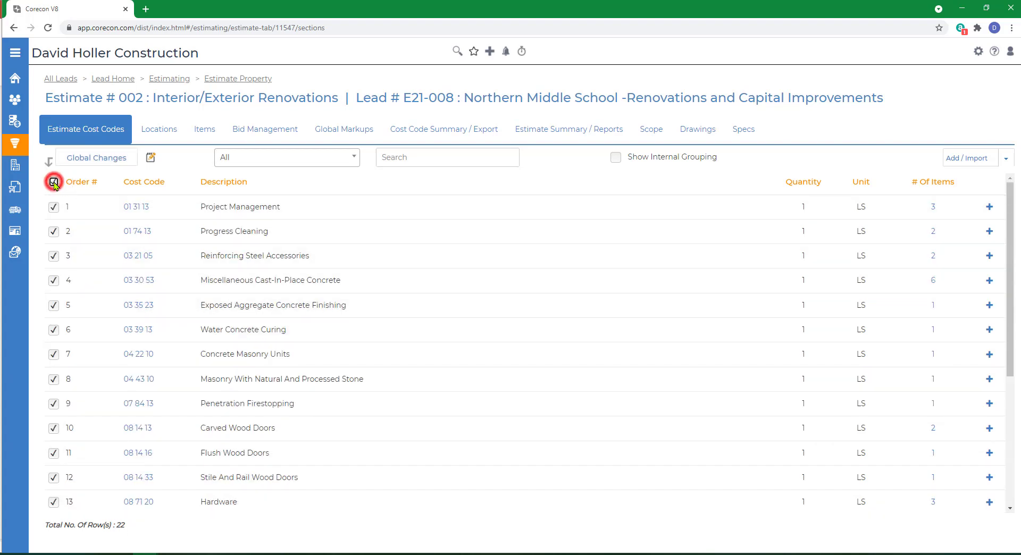
left_click(97, 159)
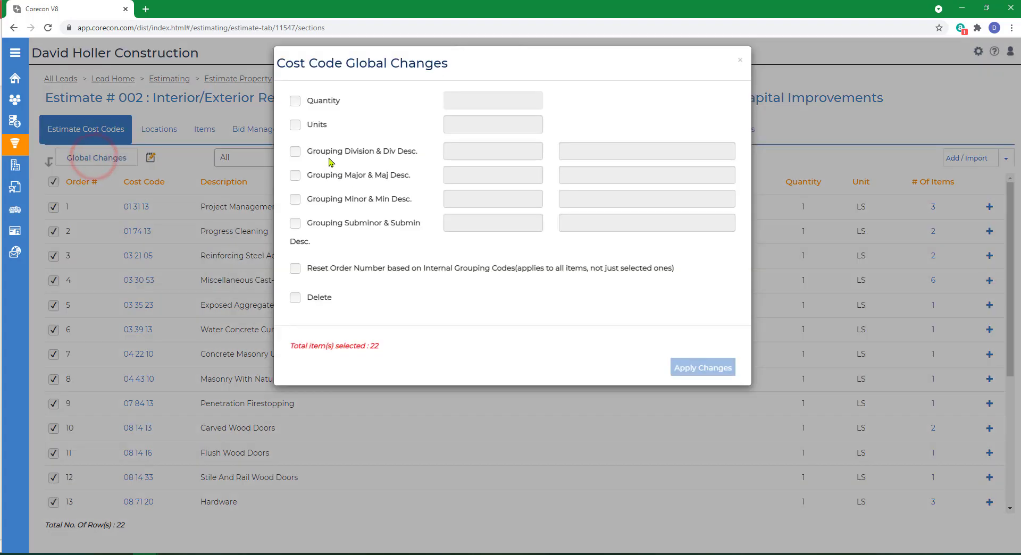
left_click(295, 269)
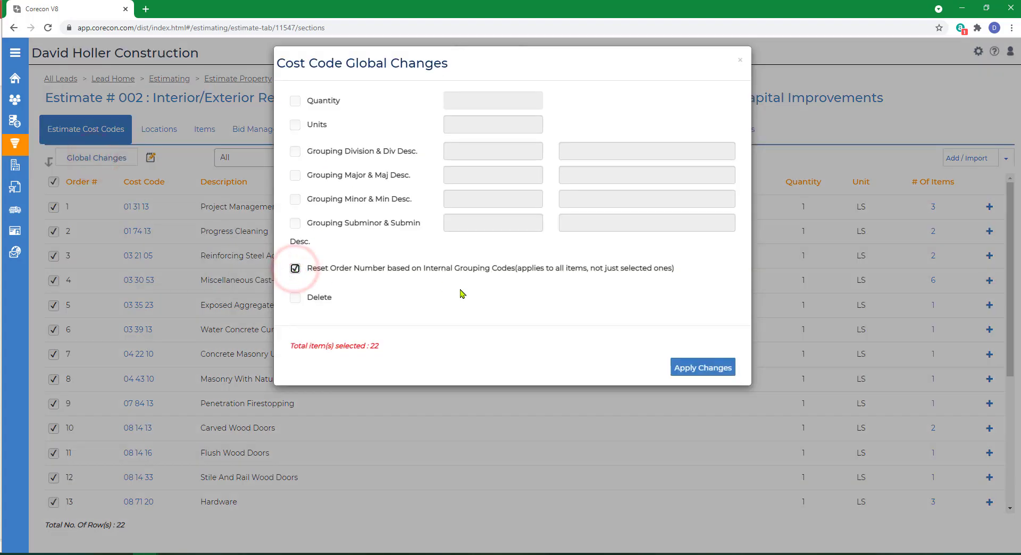
left_click(695, 368)
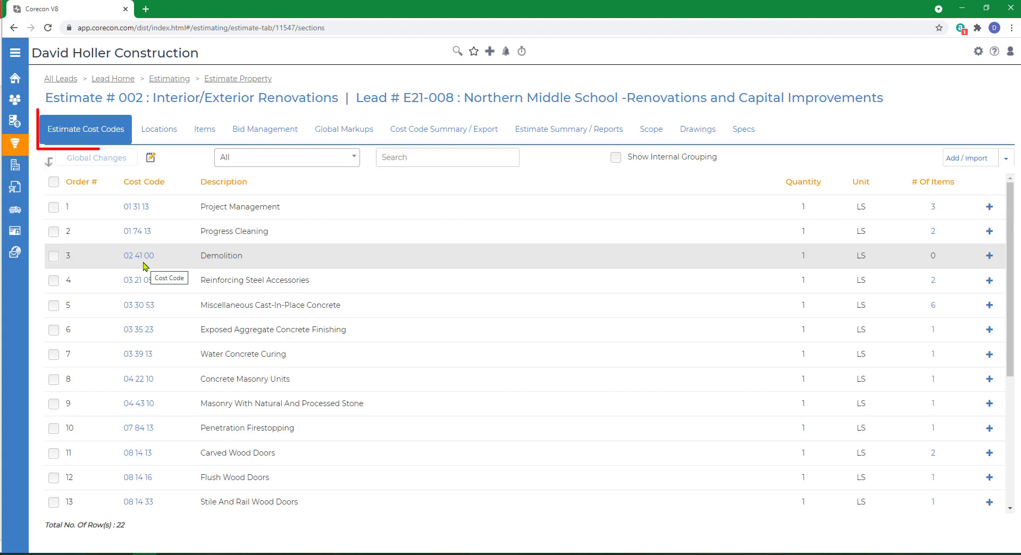
- Start a manual line item under the Demolition cost code with the description "Dumpster Rental and Pulls"
left_click(990, 258)
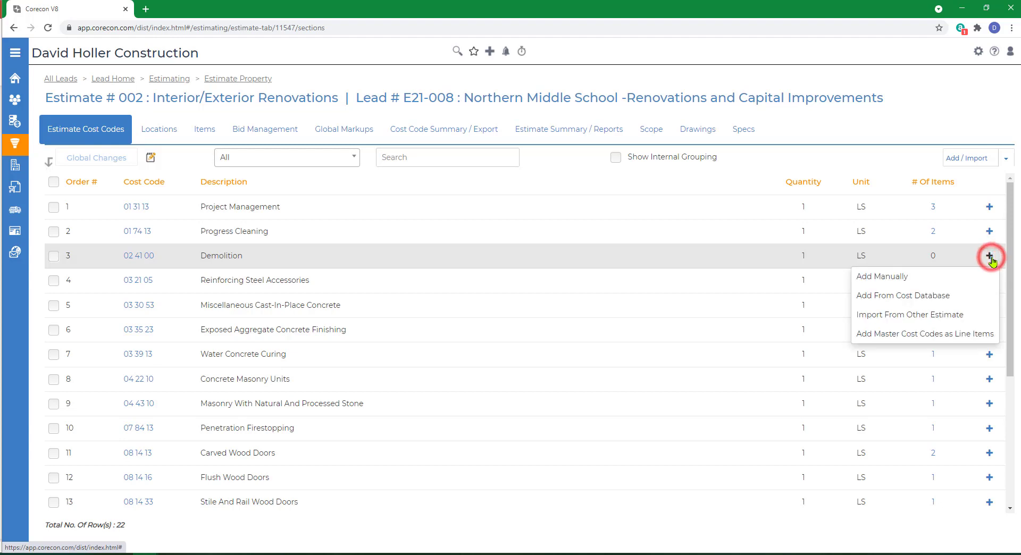
left_click(912, 285)
left_click(126, 276)
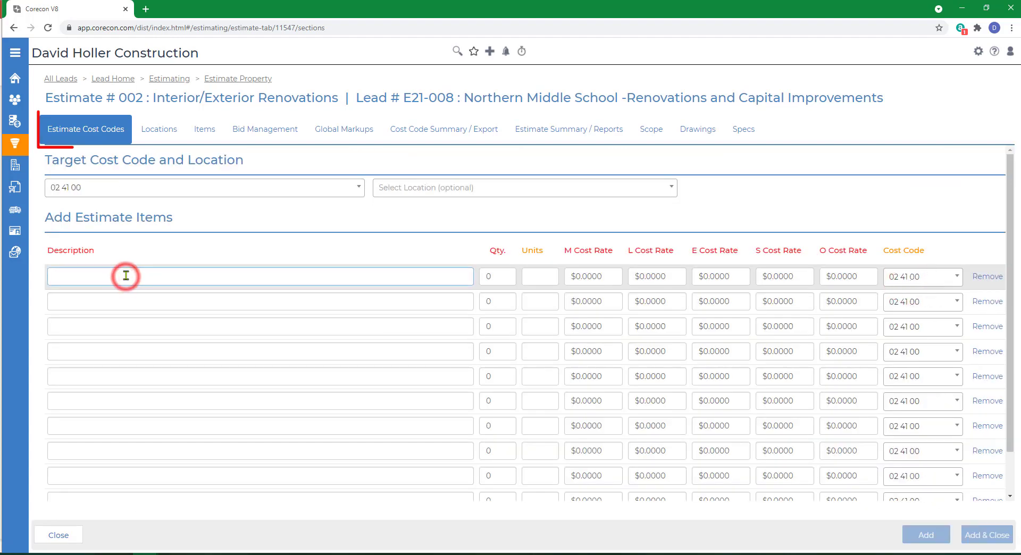
type("Dumps")
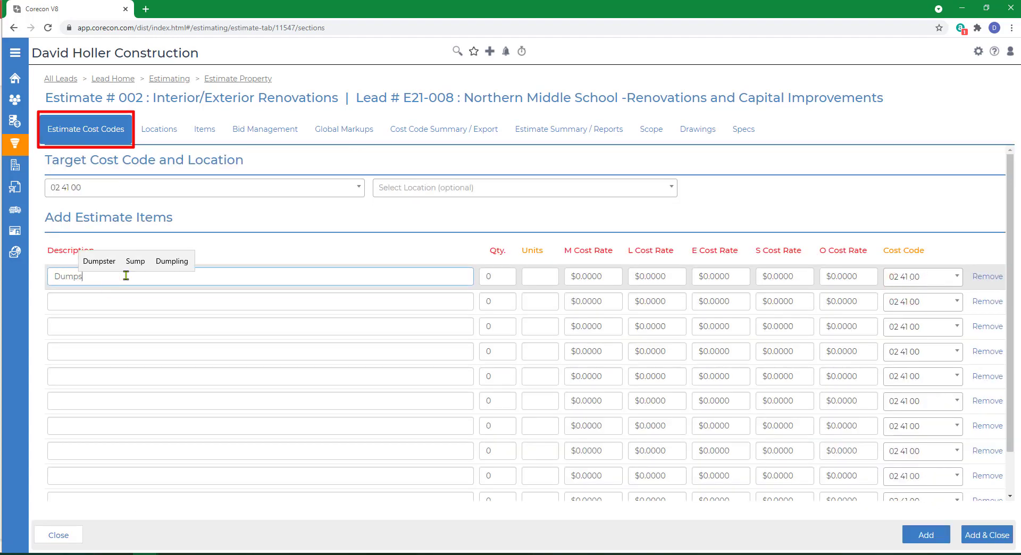
type("ter Renta")
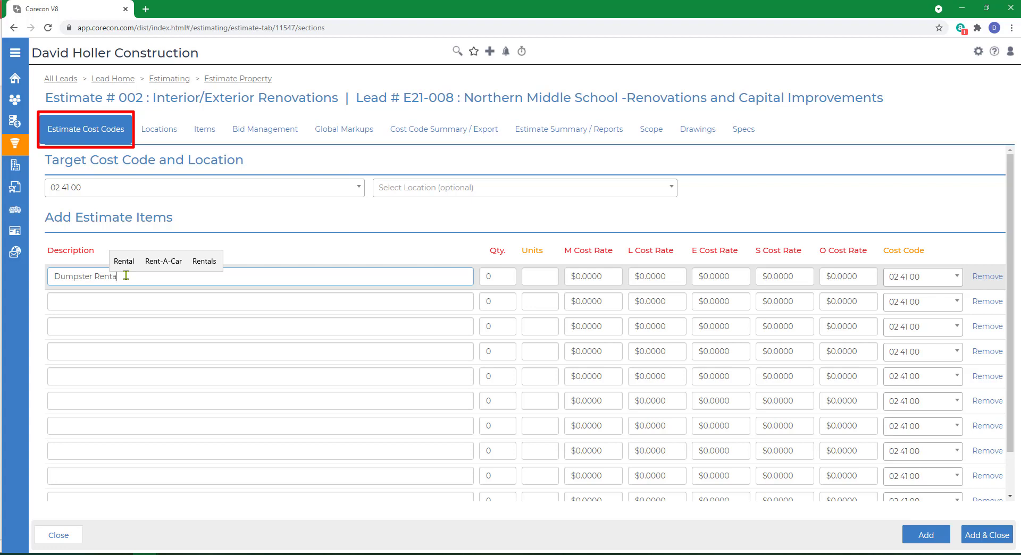
type("l and Pulls")
- Give the dumpster item quantity 6, unit Pulls and an E cost rate of $545, and add it to the estimate
key("Tab")
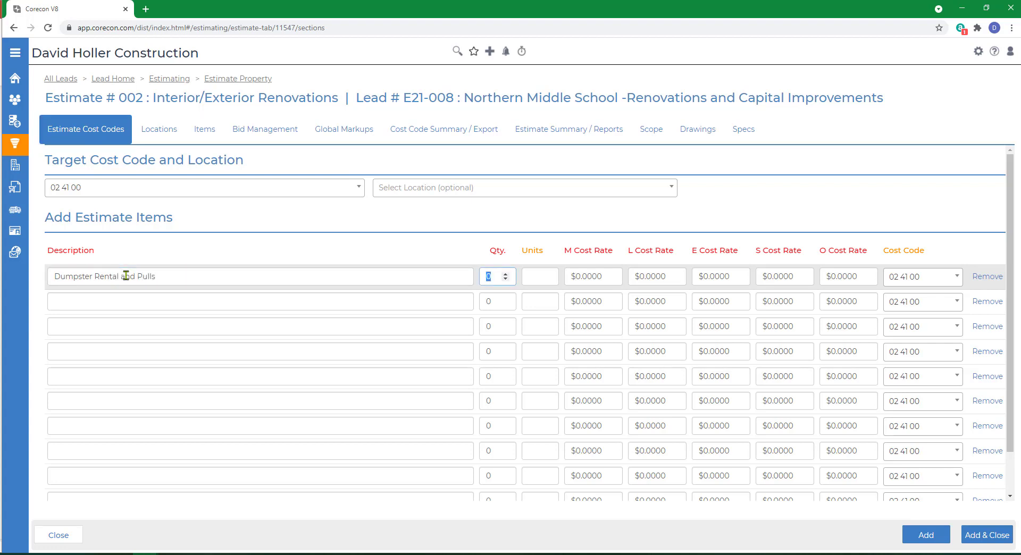
key("Tab")
type("Pulls")
key("Tab")
key("Tab")
key("Tab")
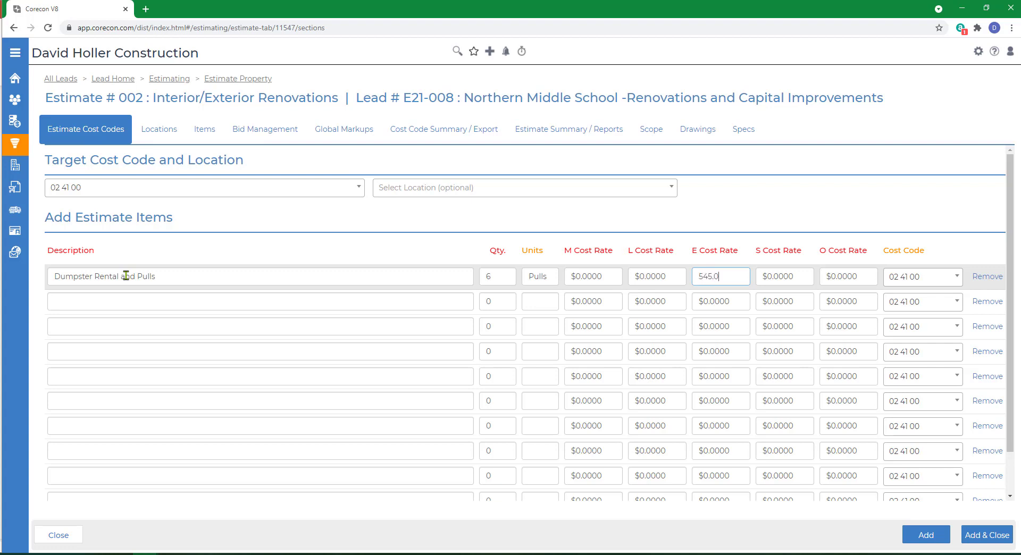
key("Tab")
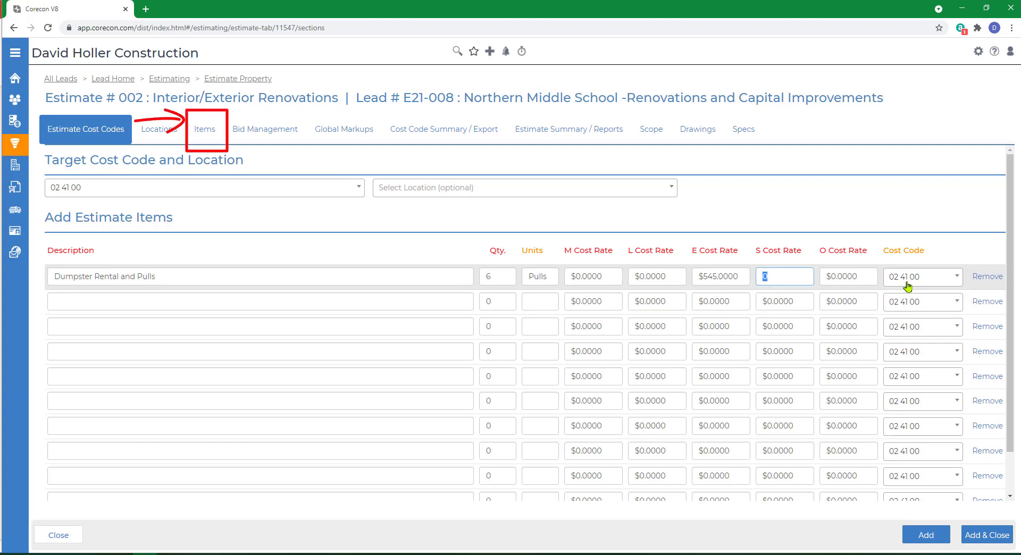
left_click(987, 537)
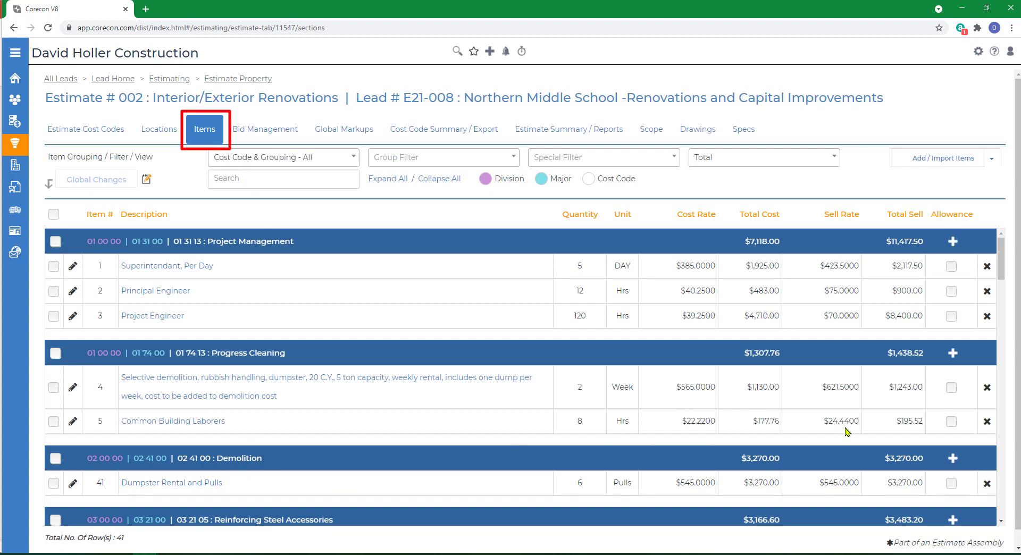
- Start another manual line item under Demolition from the estimate's items list, described as "Trash Shute"
left_click(953, 458)
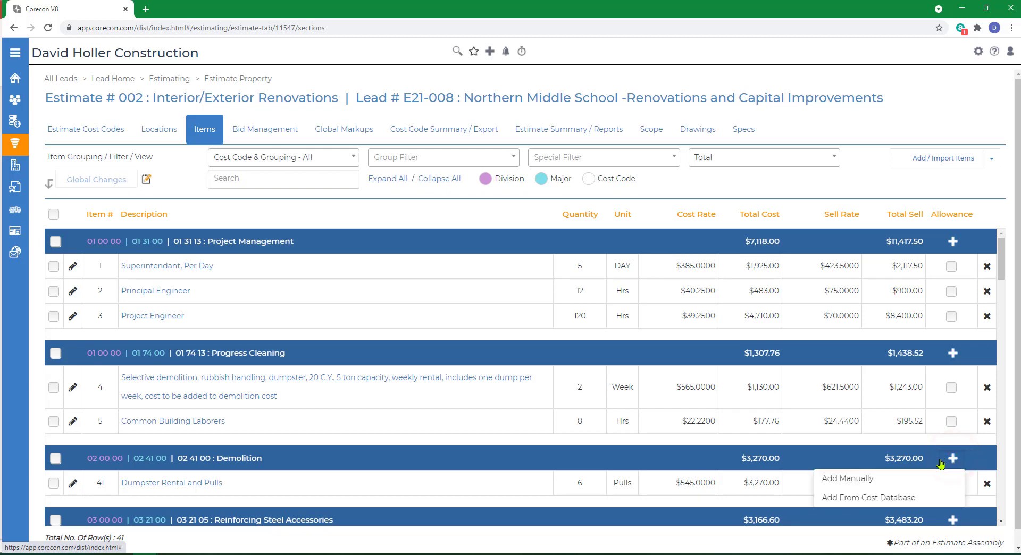
left_click(861, 480)
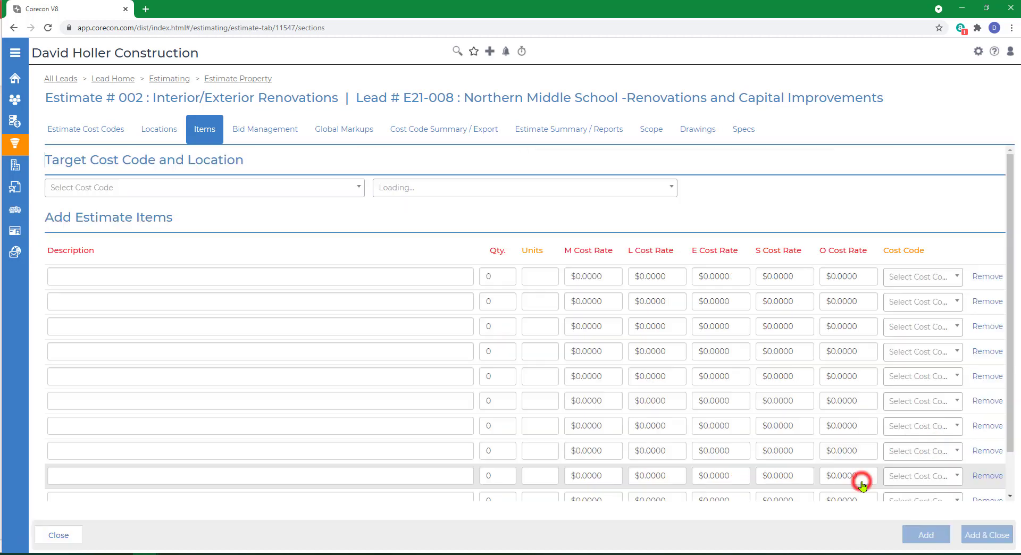
left_click(186, 276)
type("Tr")
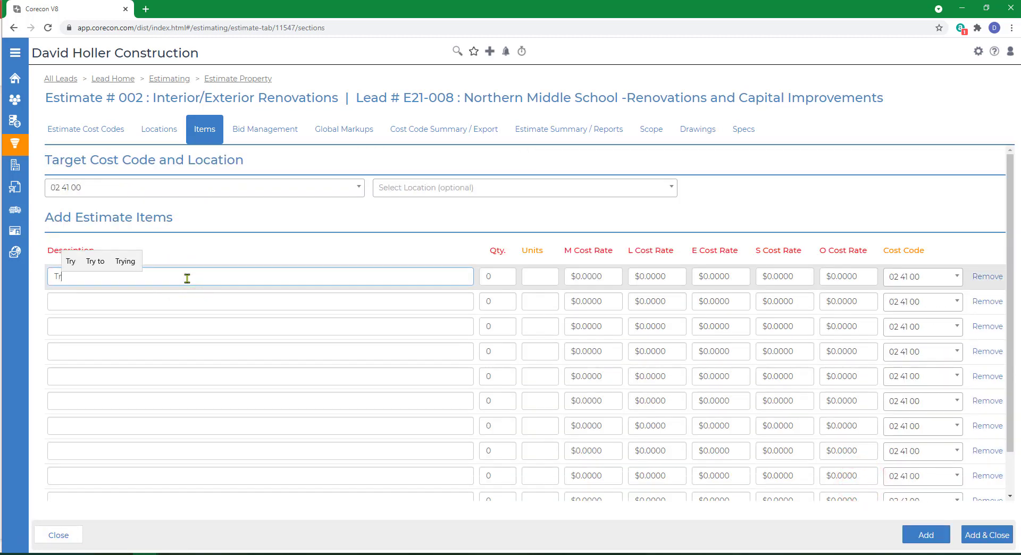
type("ash ")
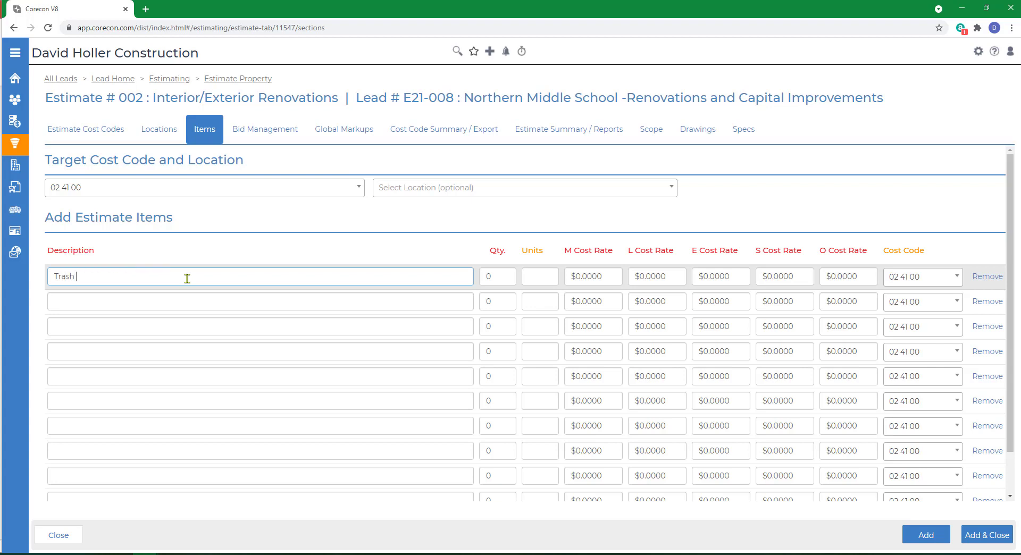
type("Shute")
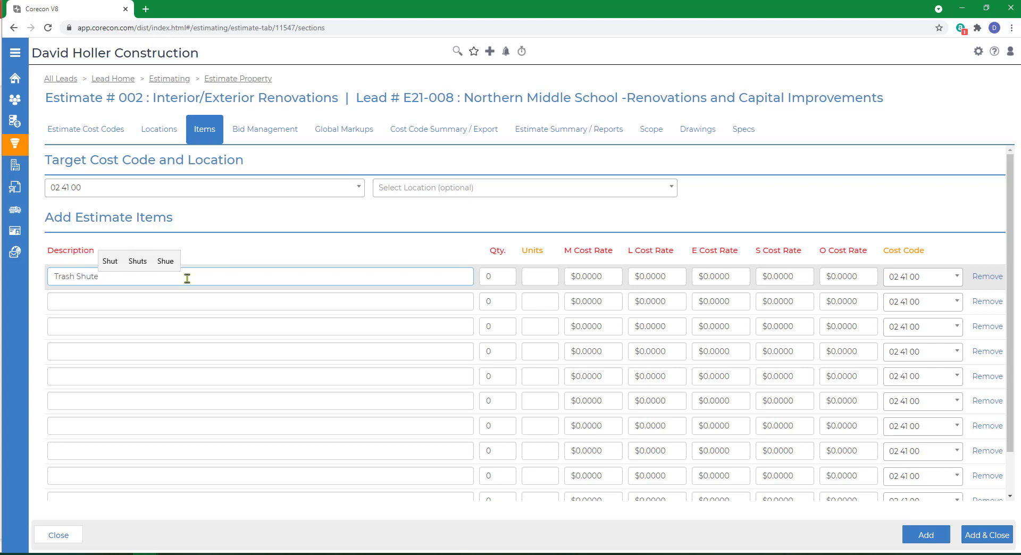
- Give the Trash Shute item quantity 4, unit Wk and an E cost rate of $122.50, and add it to the estimate
key("Tab")
type("4")
key("Tab")
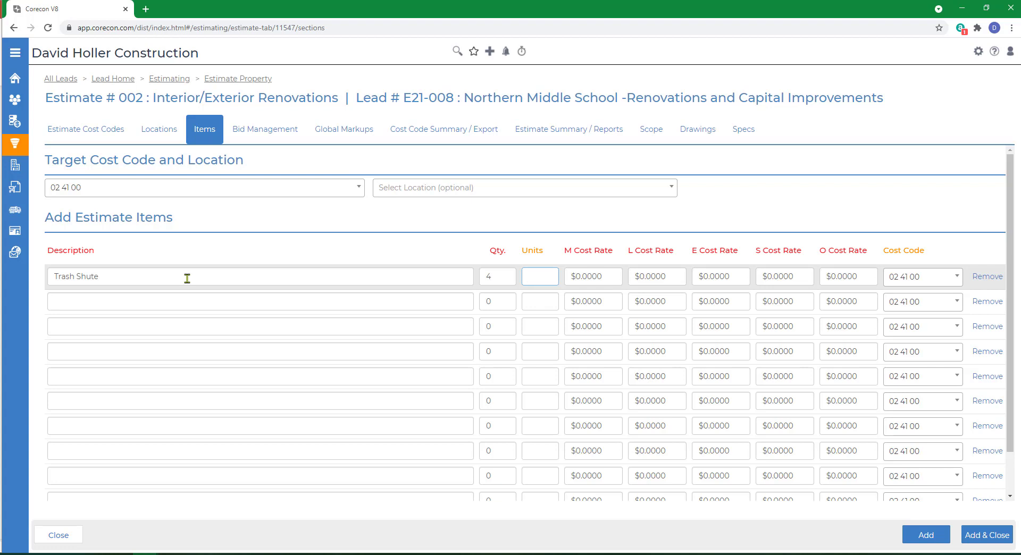
type("Wk")
key("Tab")
key("Tab")
key("Tab")
type("122.50")
key("Tab")
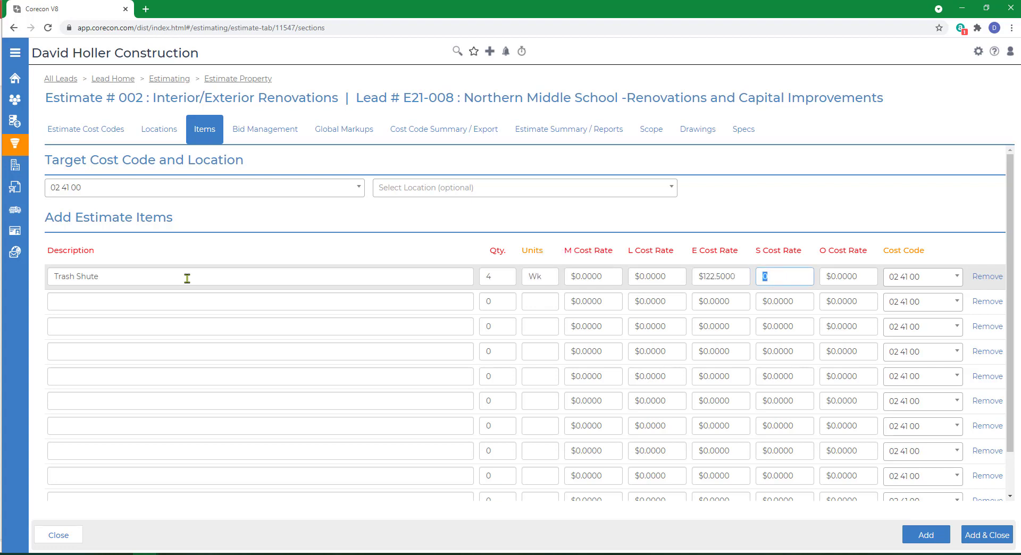
key("Tab")
key("Tab")
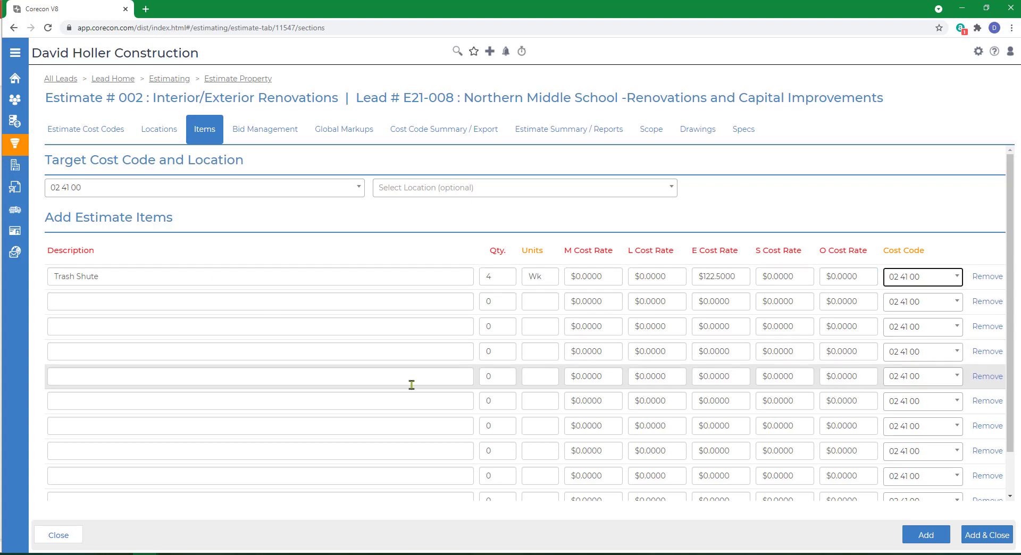
left_click(985, 536)
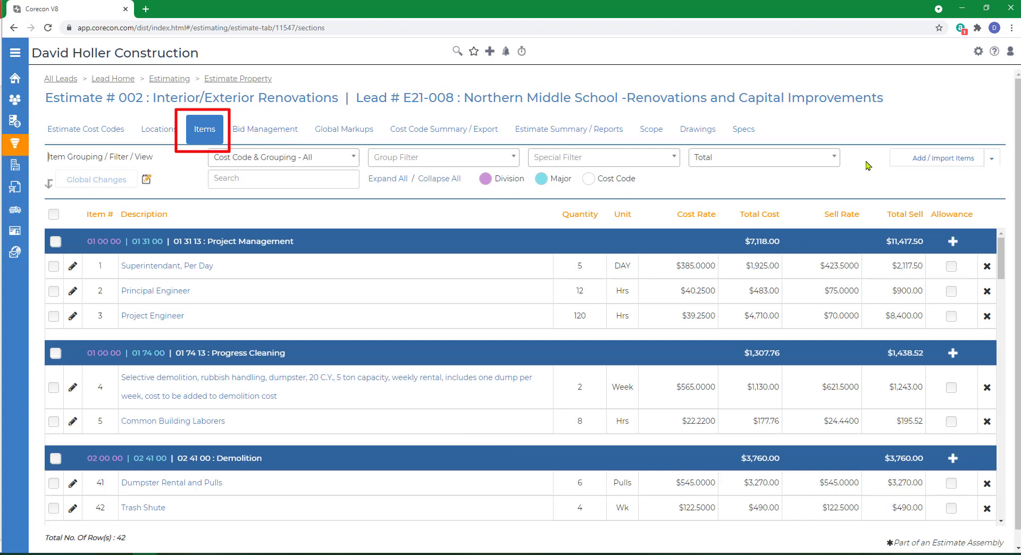
- Start adding items from the cost database, with the target set to Auto Populate Cost Code using Cost DB Item Classification
left_click(993, 160)
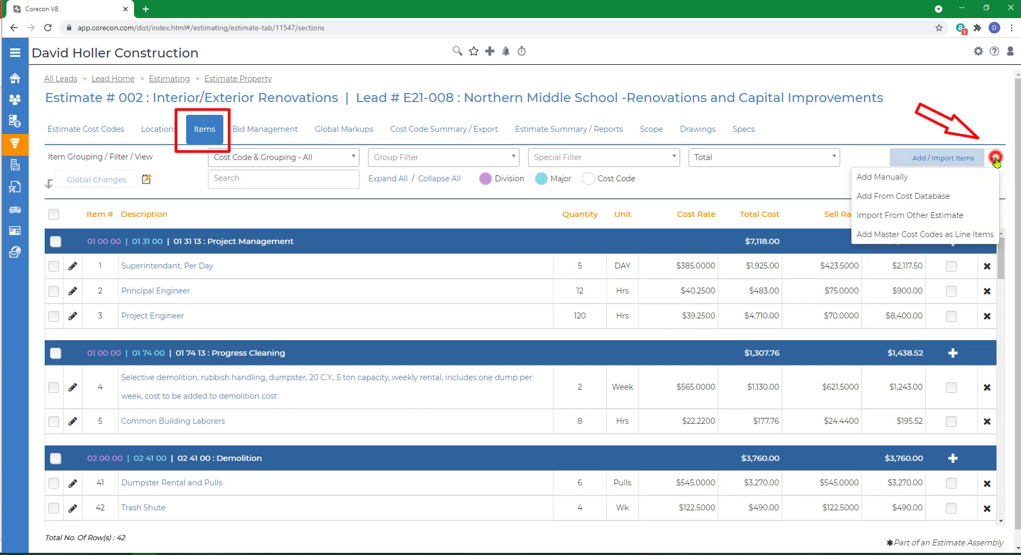
left_click(891, 197)
left_click(147, 198)
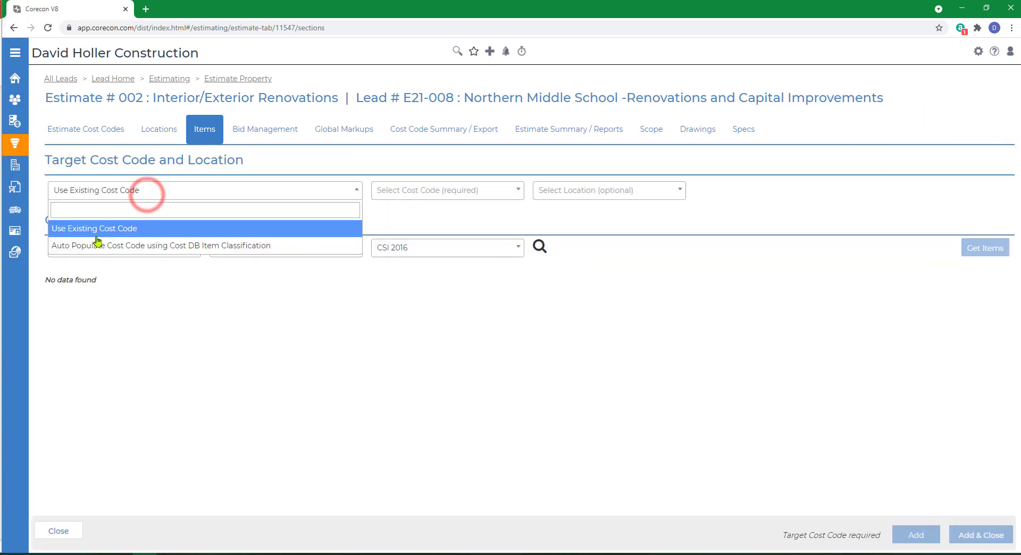
left_click(78, 247)
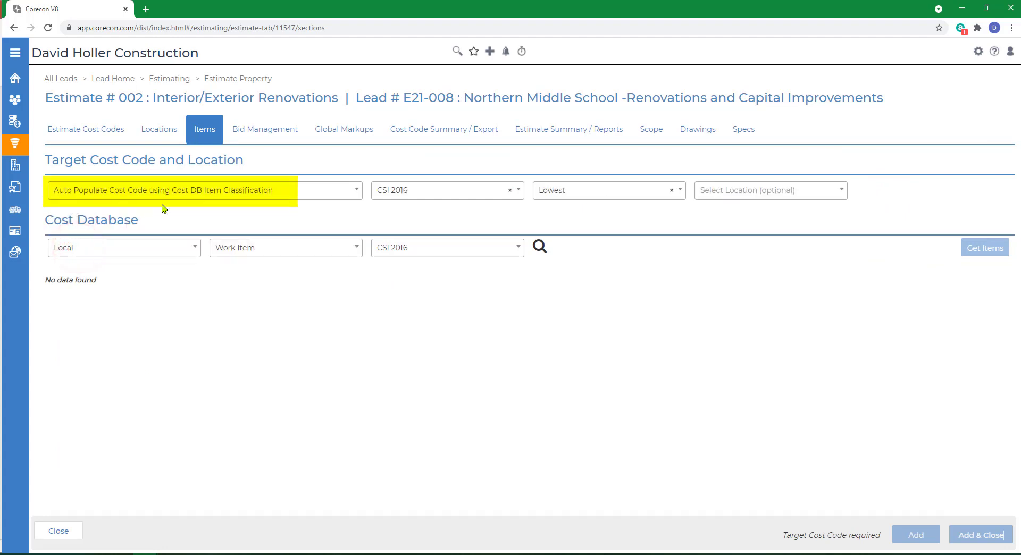
left_click(144, 194)
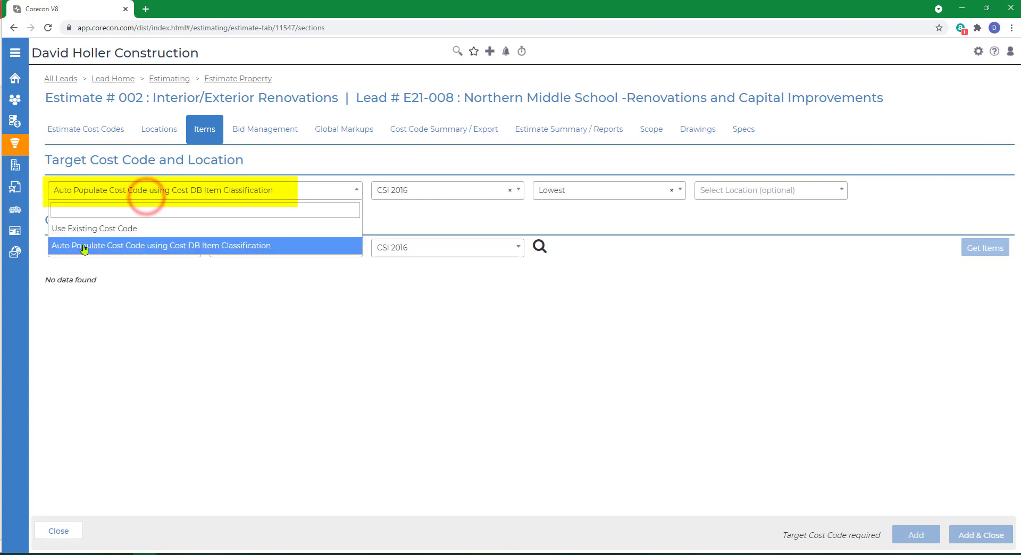
left_click(103, 246)
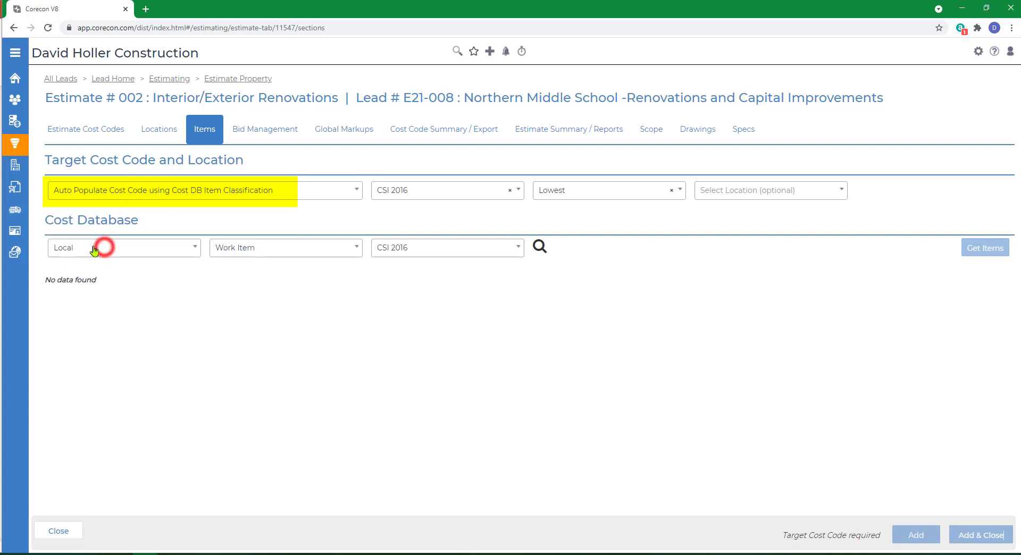
left_click(138, 195)
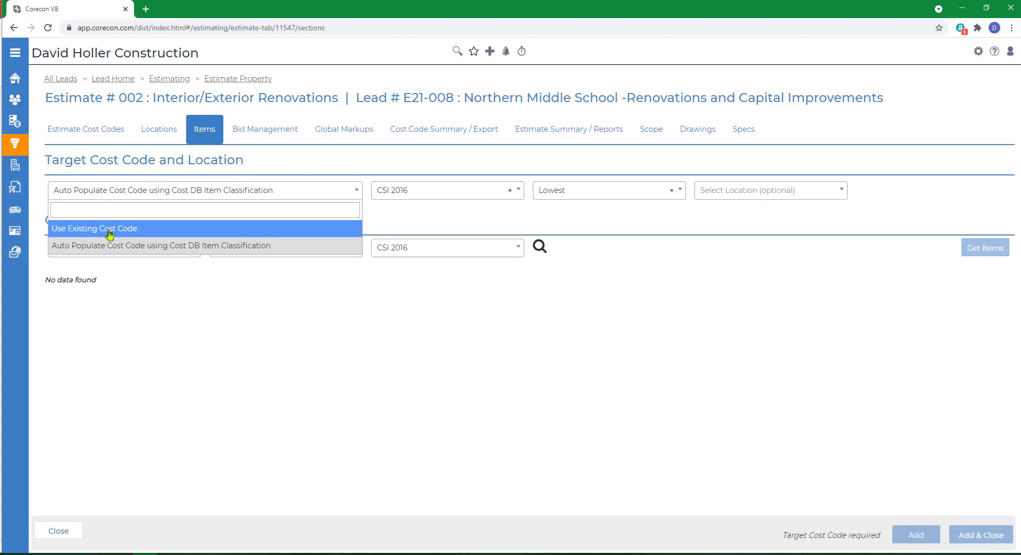
left_click(123, 246)
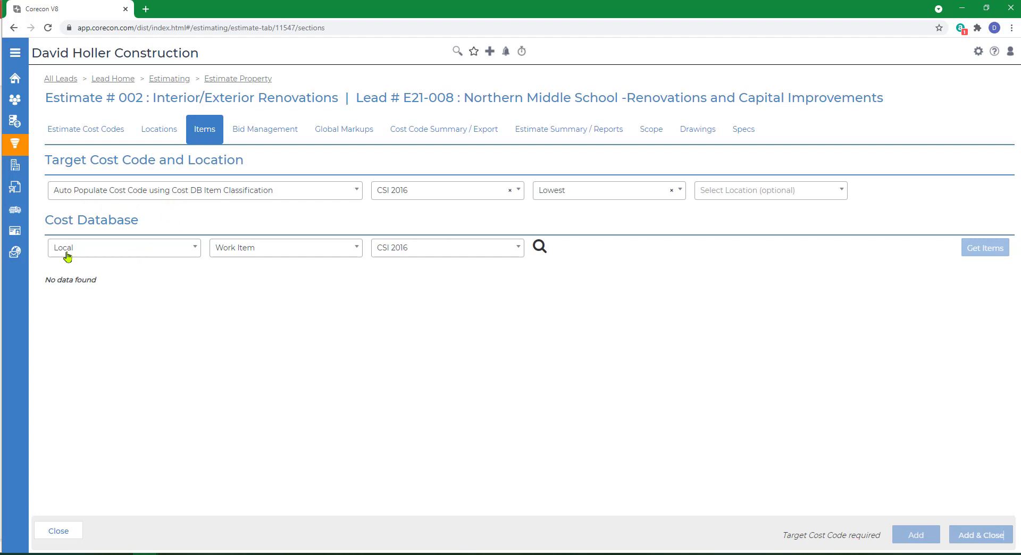
- Get the local CSI 2016 work items for code 22 33 00 - Electric Domestic Water Heaters under Plumbing
left_click(231, 255)
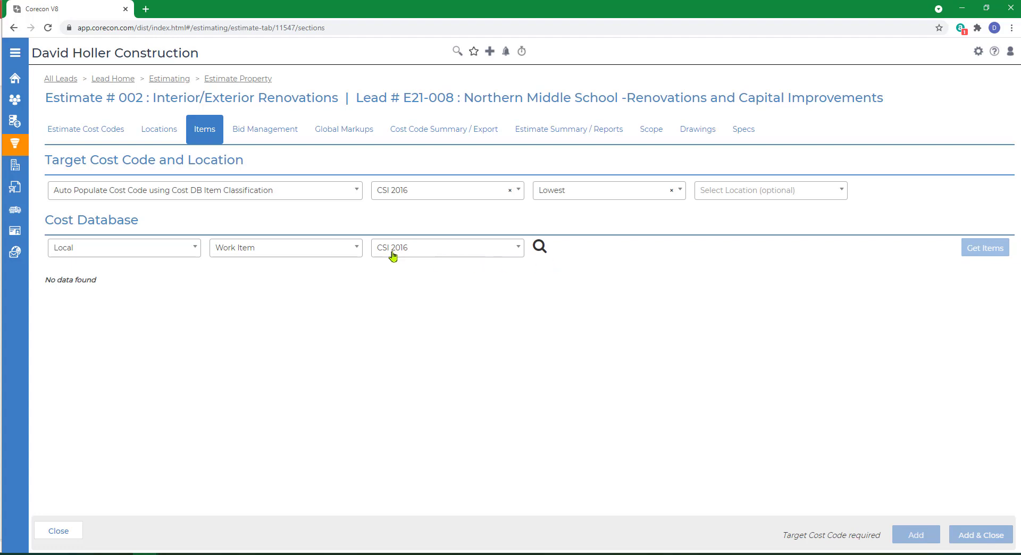
left_click(540, 246)
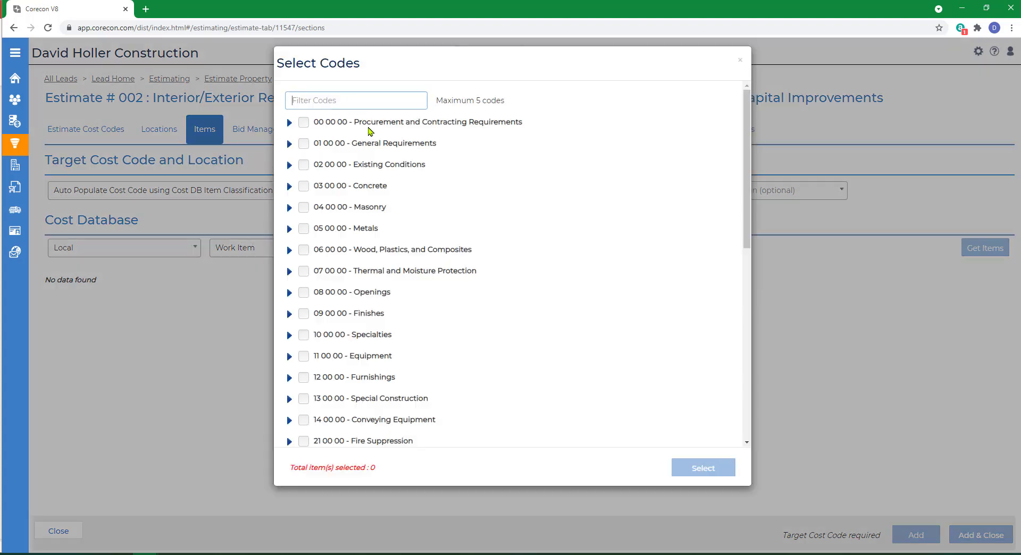
scroll(424, 285, "down", 8)
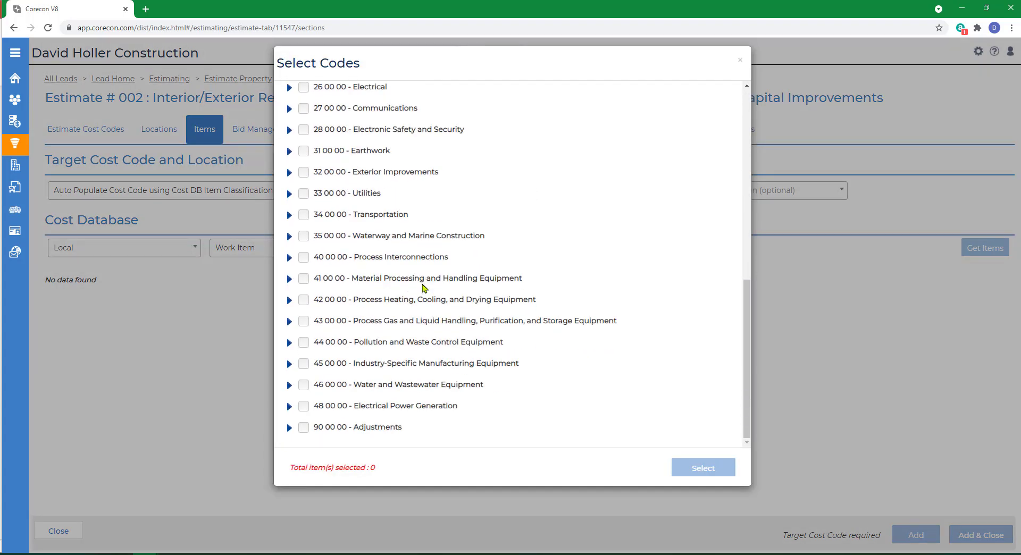
scroll(424, 287, "up", 4)
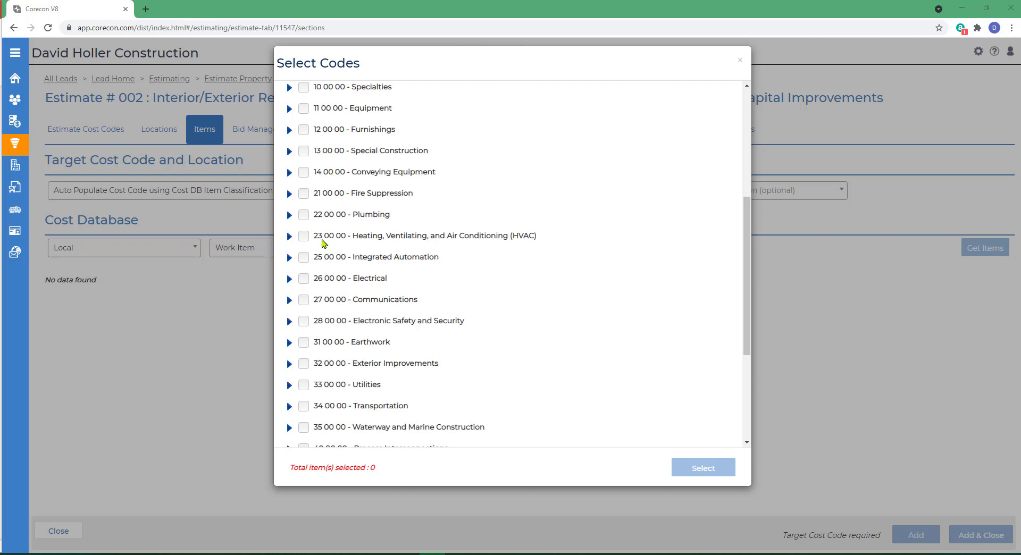
left_click(289, 215)
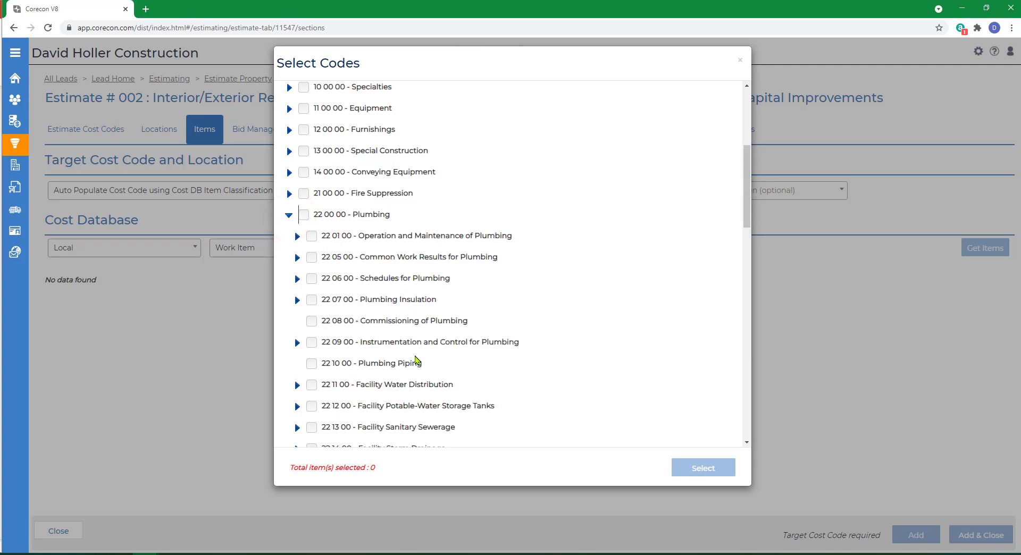
scroll(315, 437, "down", 3)
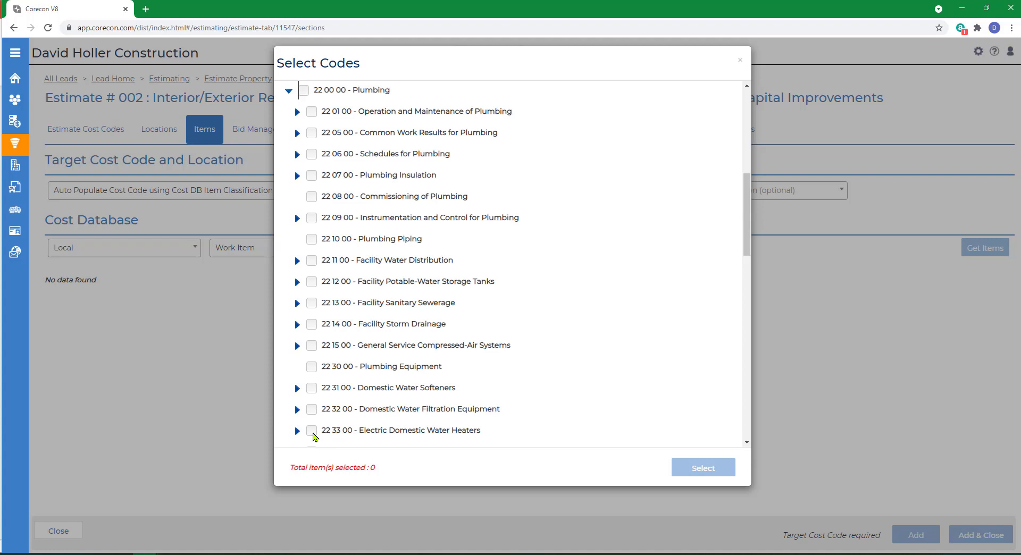
left_click(312, 432)
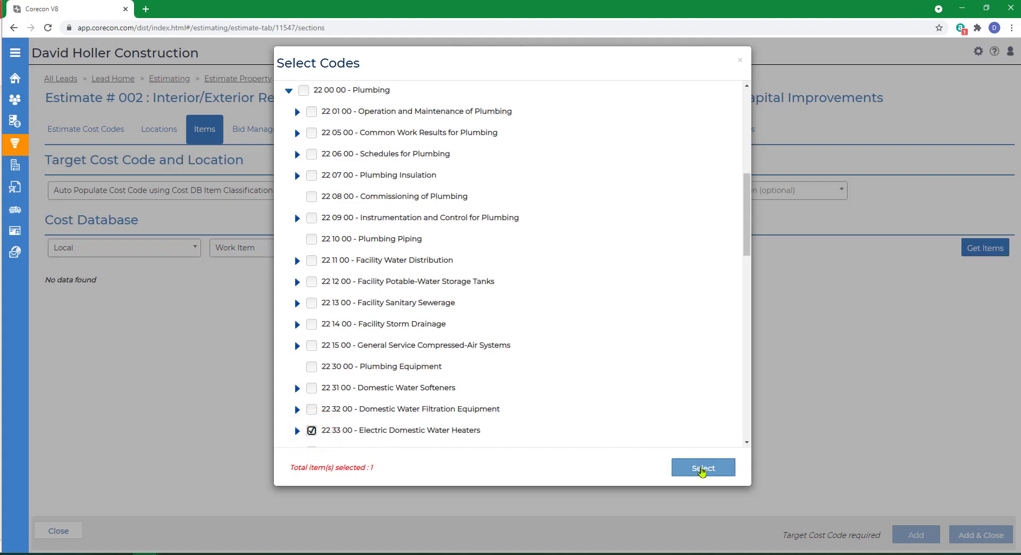
left_click(702, 469)
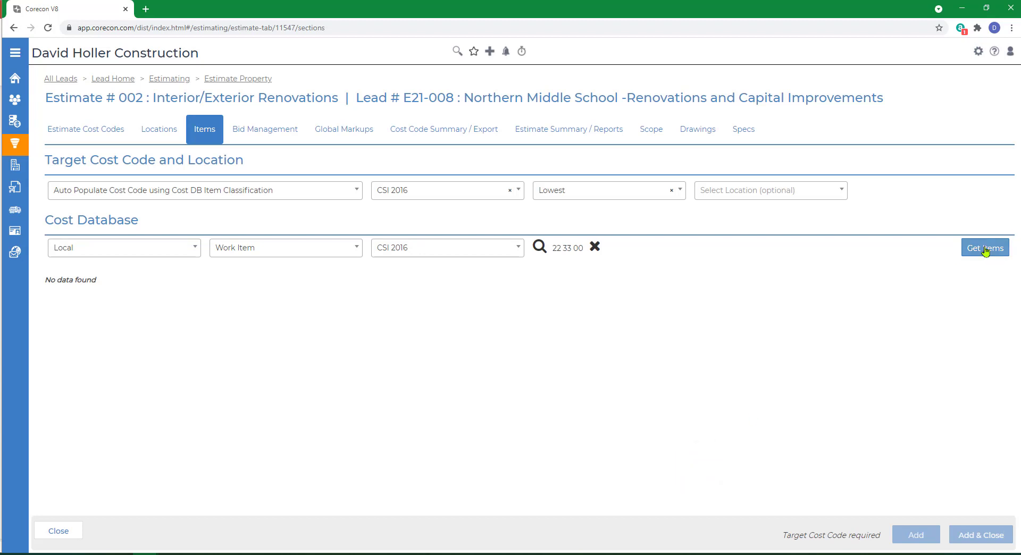
left_click(986, 249)
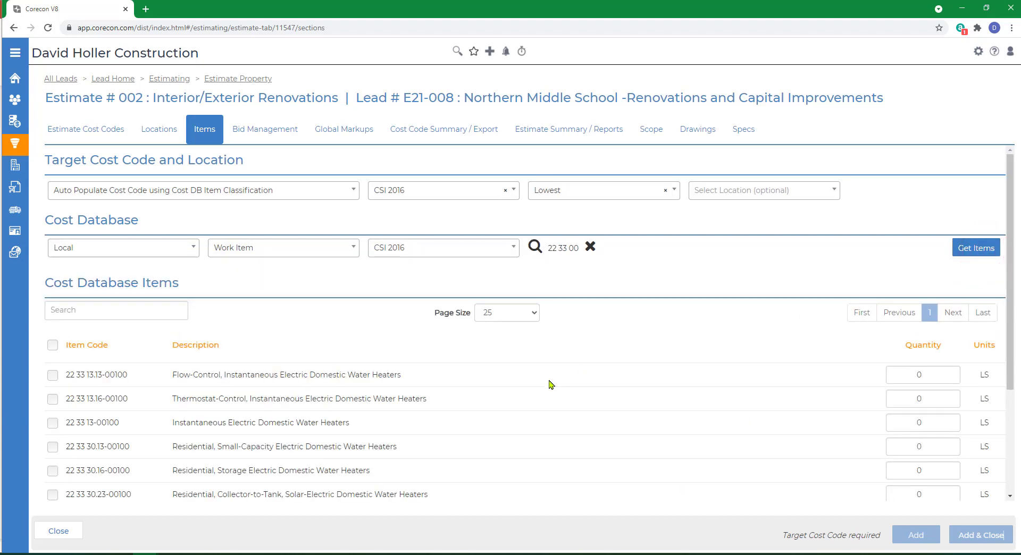
- Add Commercial Storage Electric Domestic Water Heaters (22 33 36.16-00100) to the estimate with quantity 4 and close the cost database
scroll(399, 428, "down", 3)
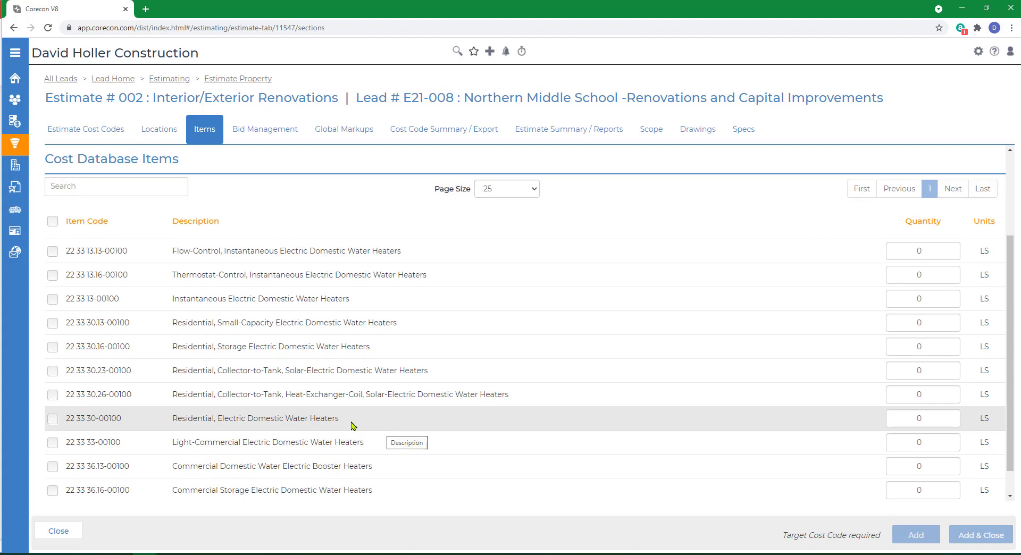
left_click(53, 490)
left_click(899, 494)
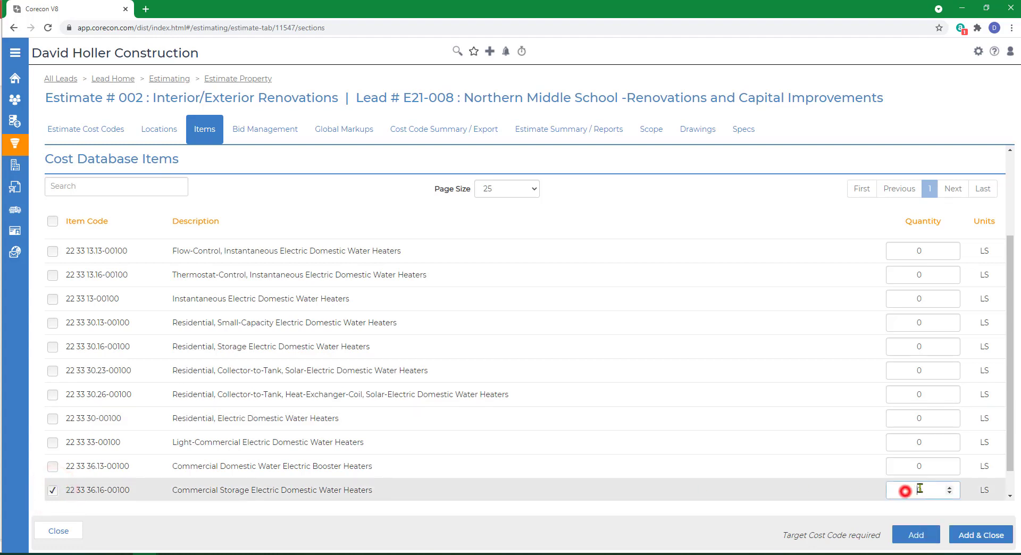
type("4")
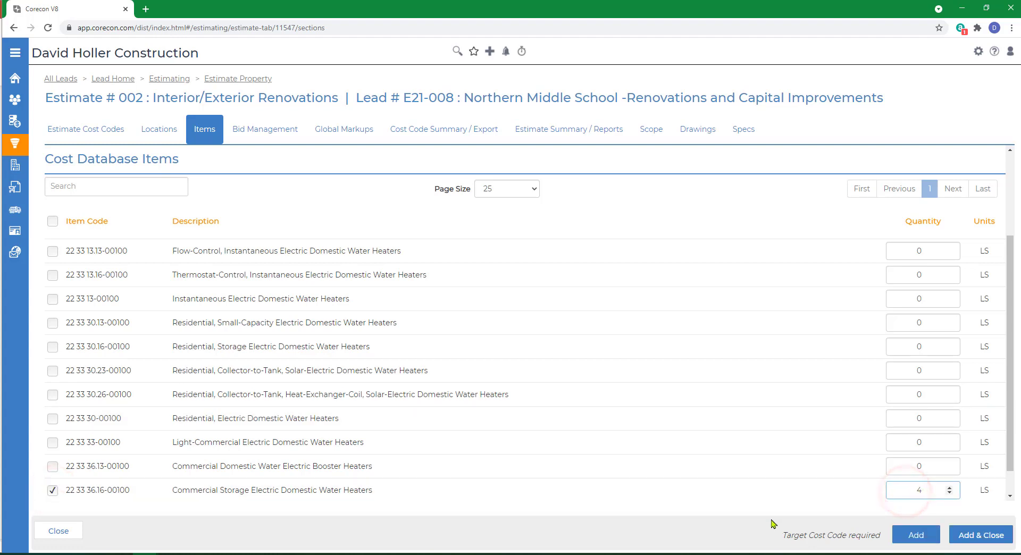
left_click(989, 536)
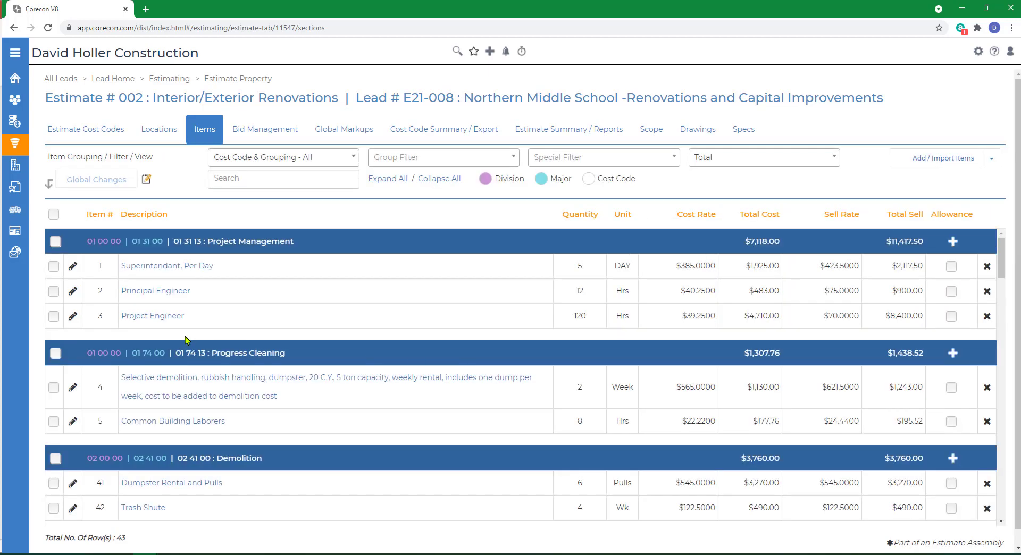
- Find the added water heater item at the end of the items list and switch the list to the Cost Rates view
scroll(185, 339, "down", 15)
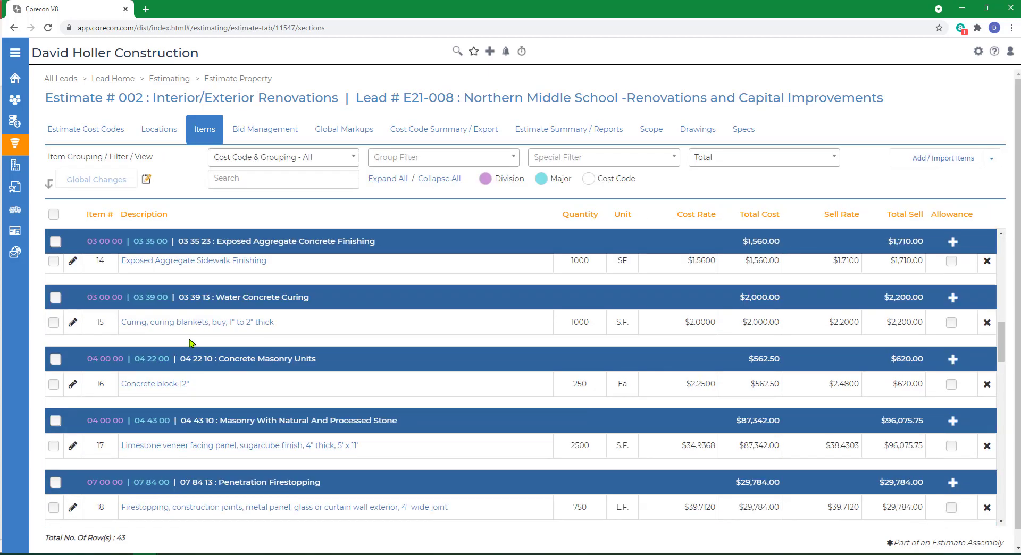
scroll(191, 342, "down", 20)
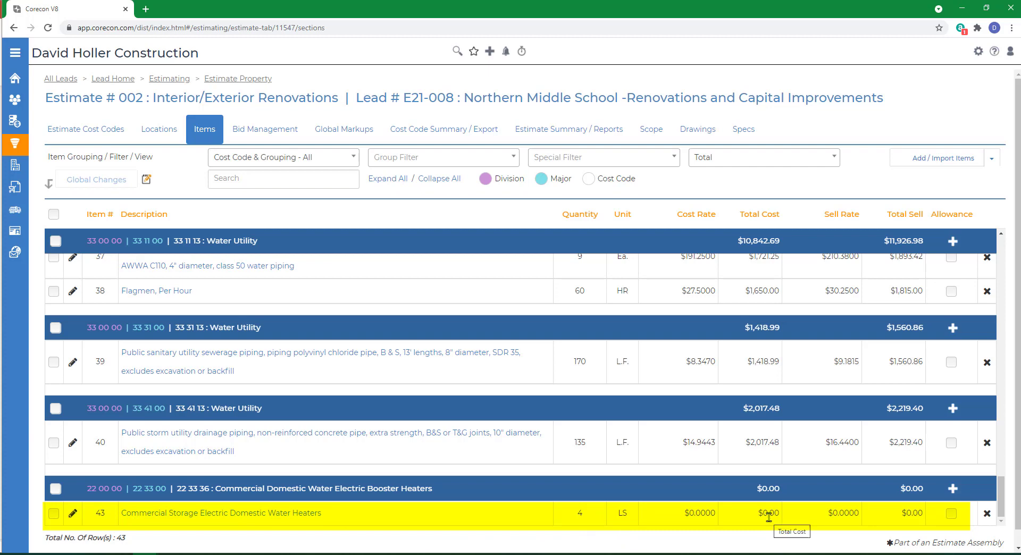
left_click(835, 159)
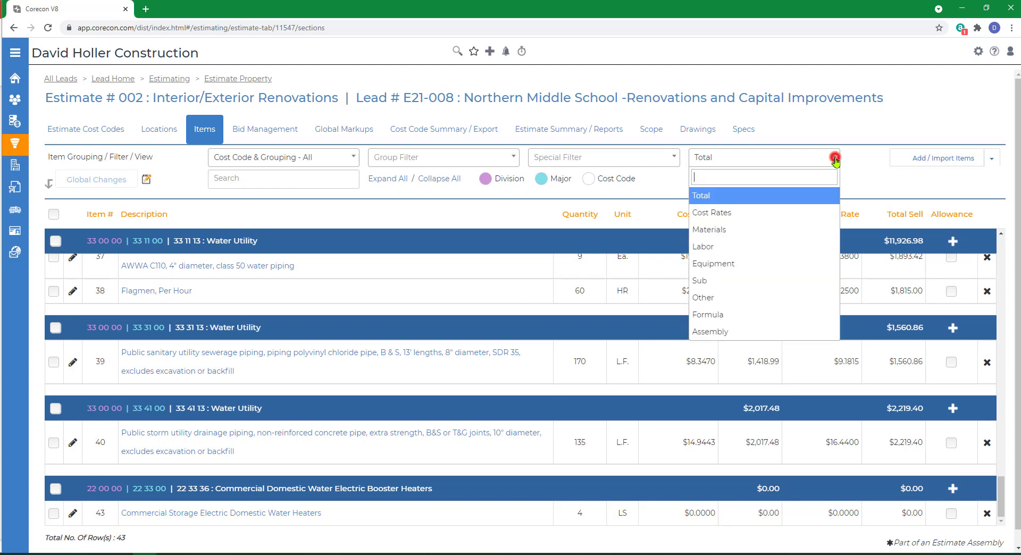
left_click(743, 220)
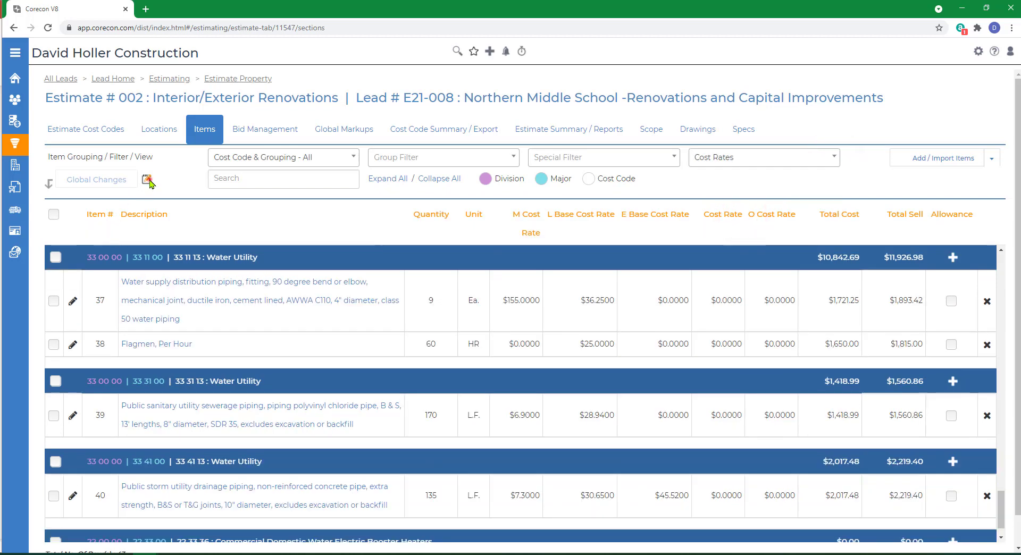
- Edit the items list to give Commercial Storage Electric Domestic Water Heaters an M cost rate of $950 and L base cost rate of $240, and save
left_click(148, 181)
scroll(369, 317, "down", 5)
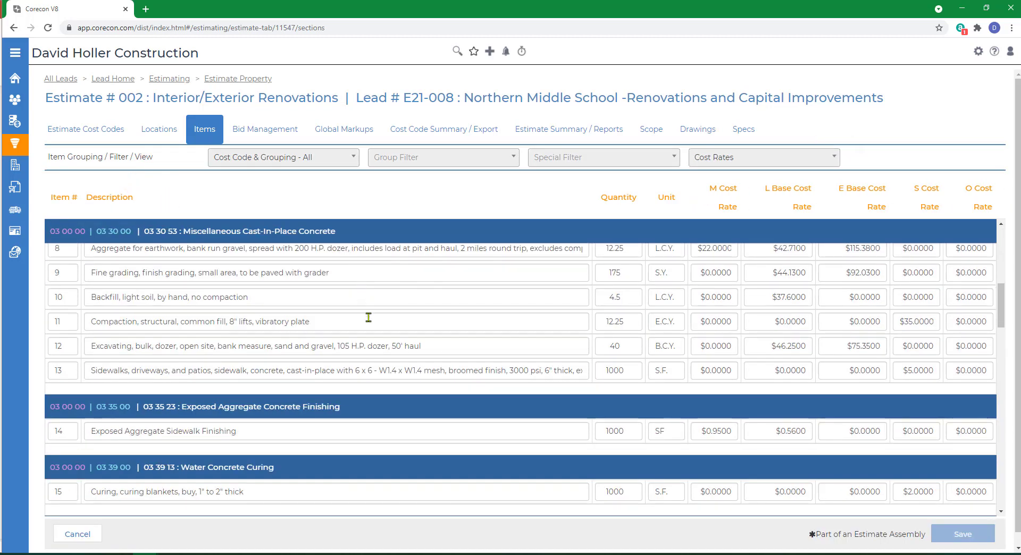
scroll(413, 383, "down", 15)
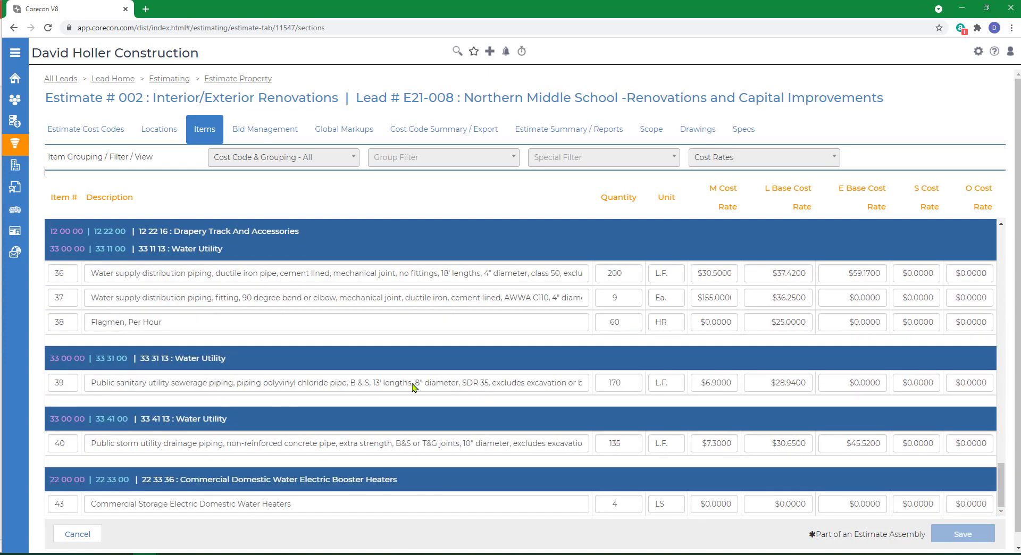
left_click(698, 505)
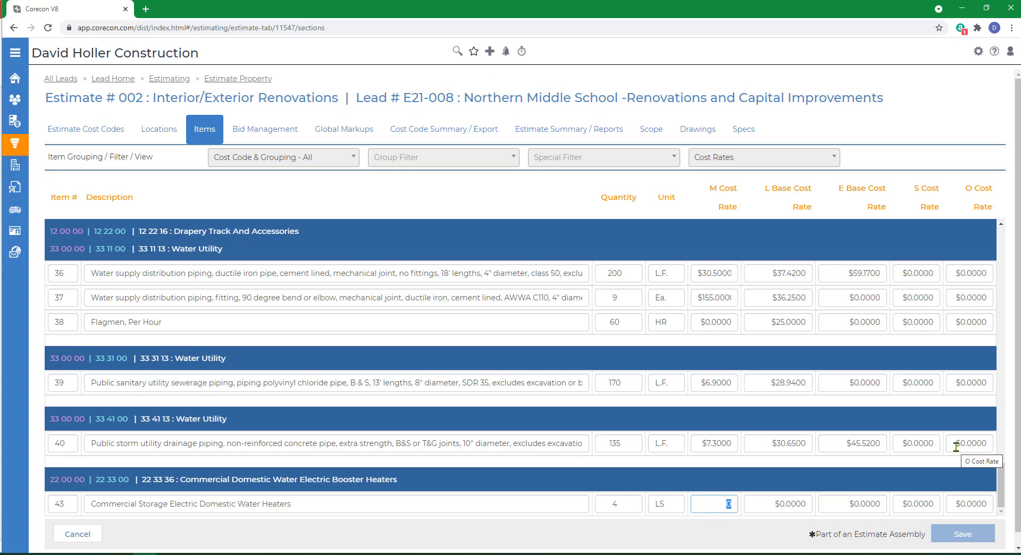
type("950")
key("Tab")
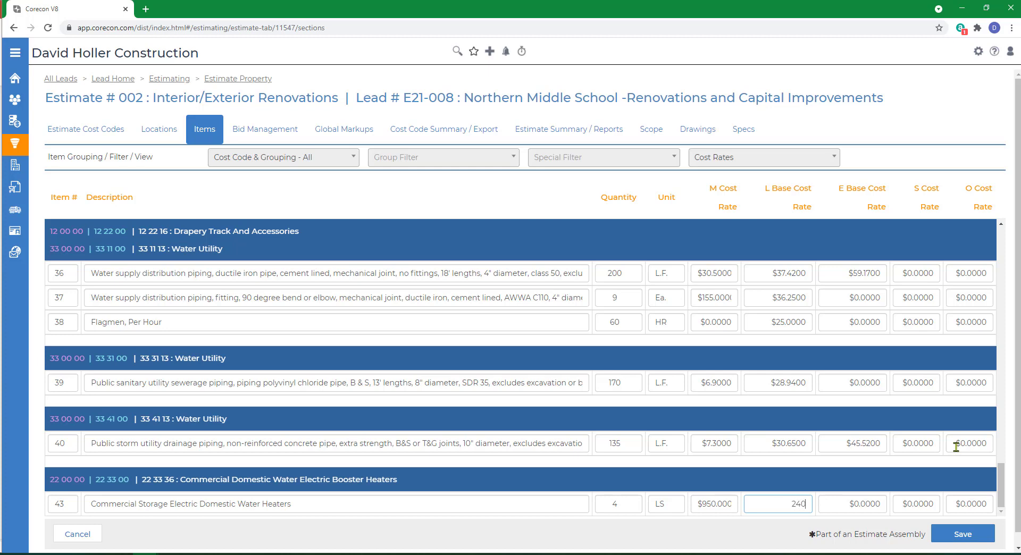
type("240.0")
key("Tab")
left_click(963, 534)
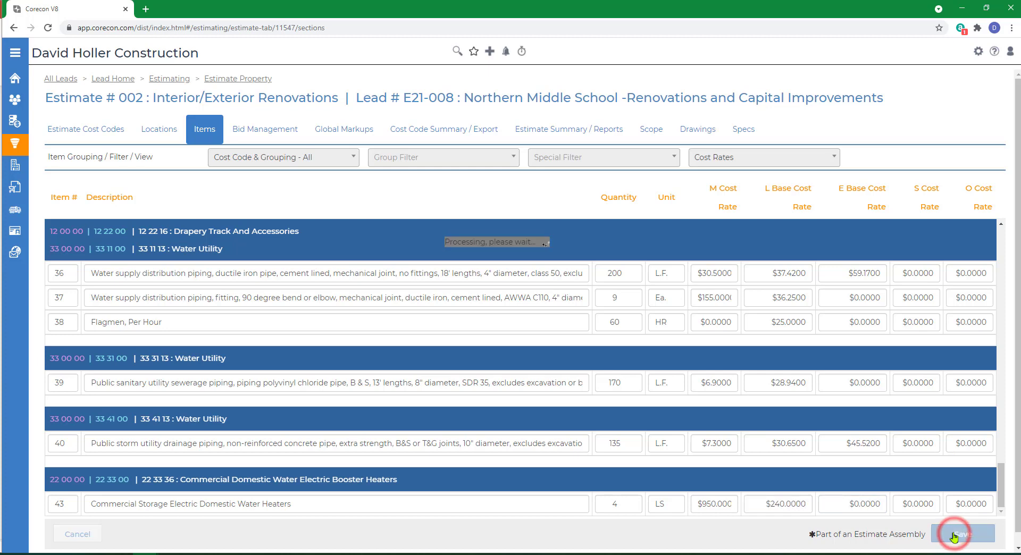
scroll(455, 374, "down", 15)
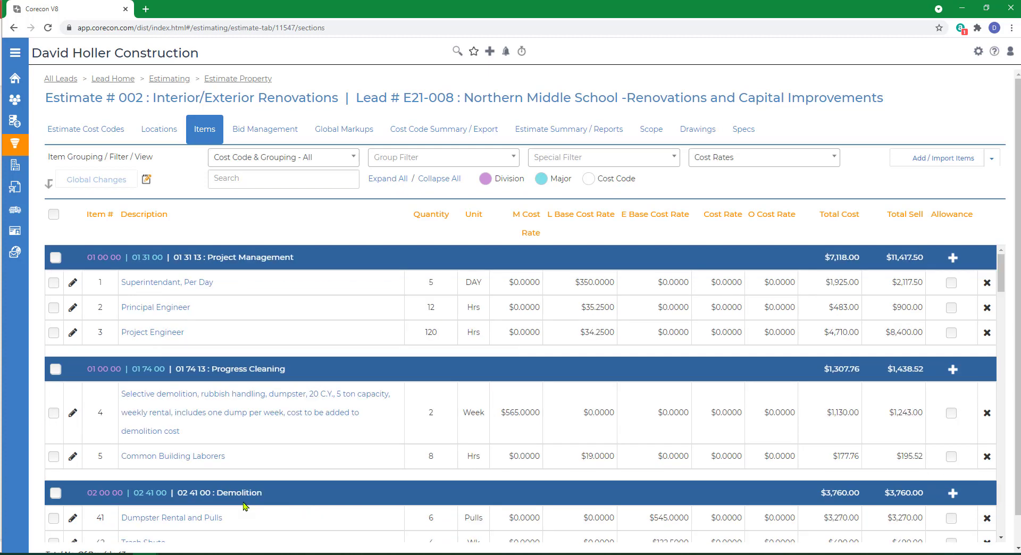
- Start importing items from another estimate, with the target set to Import Cost Code from Source Estimate
left_click(993, 159)
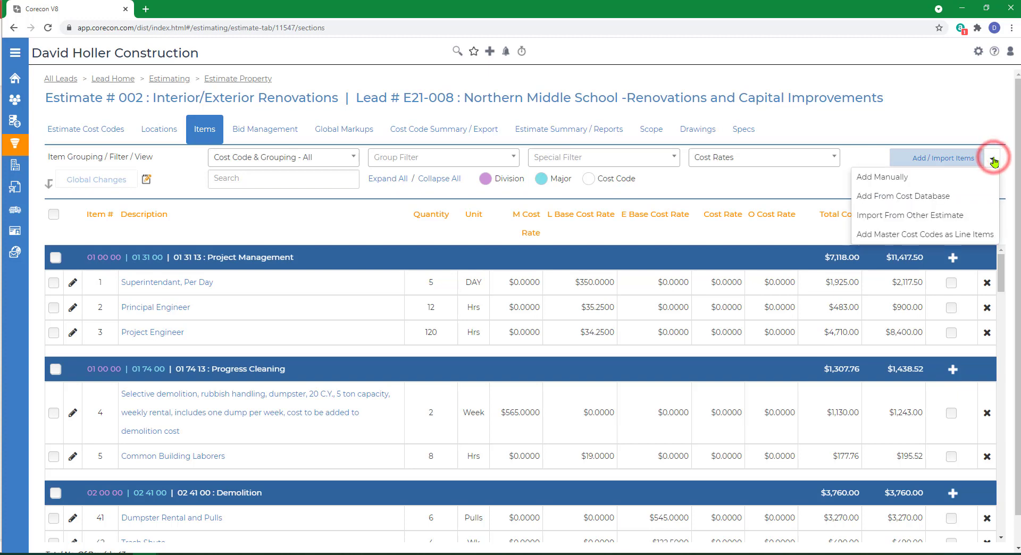
left_click(876, 214)
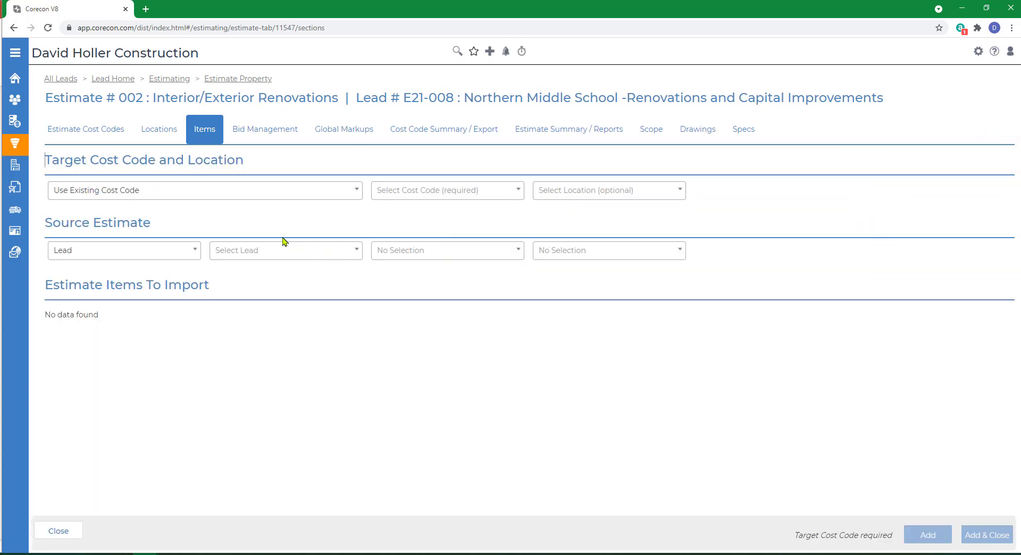
left_click(161, 190)
left_click(84, 248)
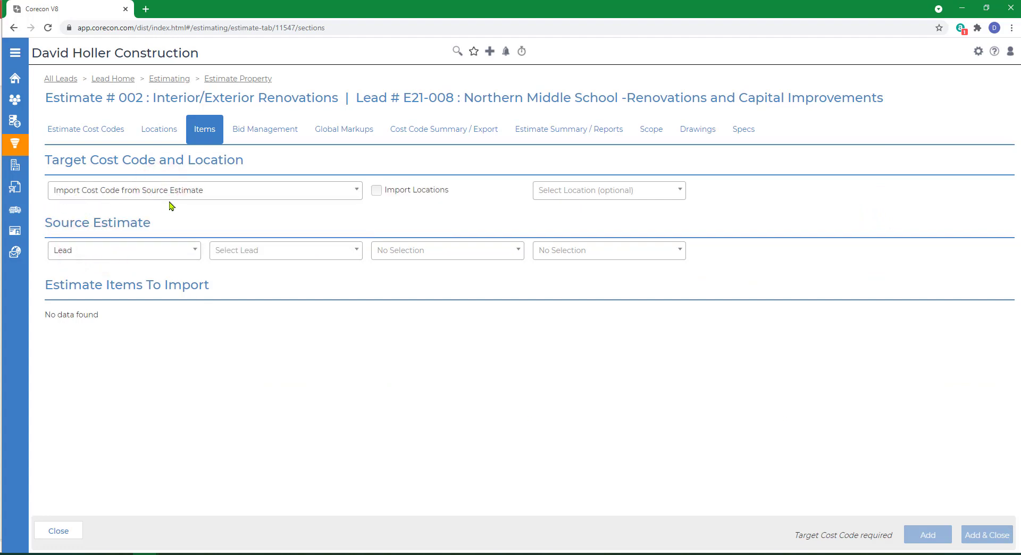
- Choose estimate 001 of lead E21-004 as the source estimate for the import
left_click(276, 256)
left_click(274, 256)
left_click(296, 253)
scroll(289, 319, "down", 5)
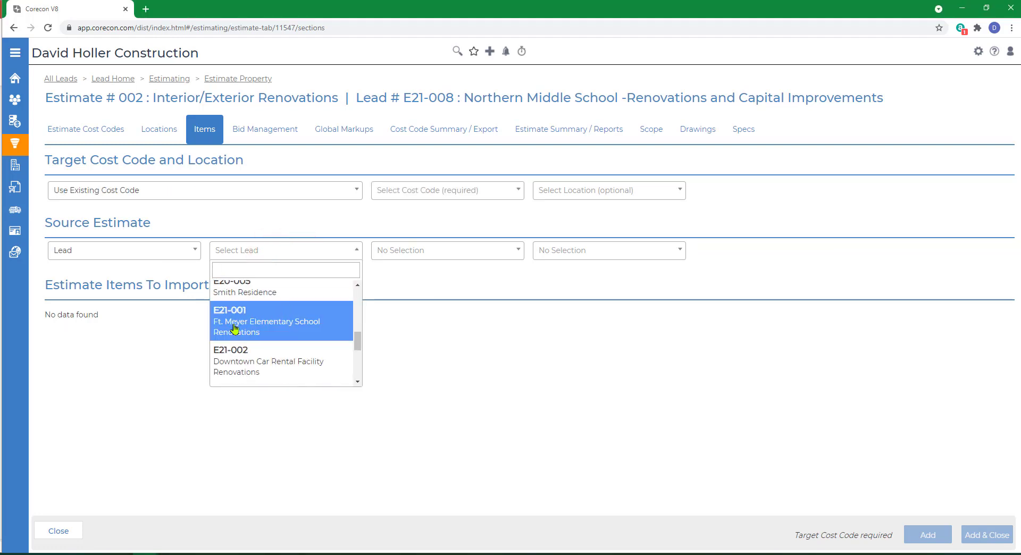
scroll(235, 319, "down", 3)
left_click(235, 304)
left_click(437, 254)
left_click(380, 296)
- Import "Gypsum plaster, 3 coats, on metal lath, on ceilings" from source cost code 09 23 20 and close the import form
left_click(560, 257)
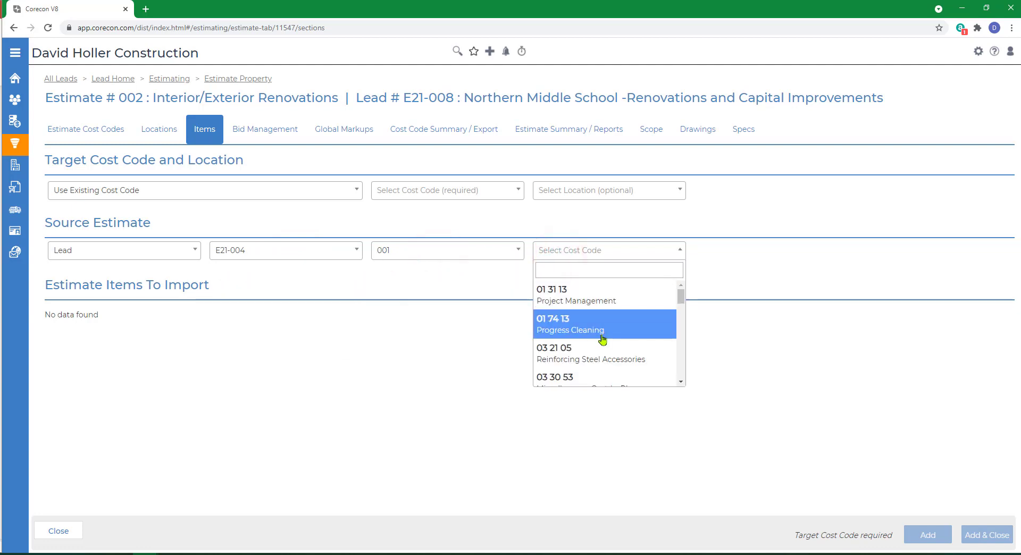
scroll(606, 340, "down", 3)
scroll(638, 335, "down", 5)
left_click(555, 291)
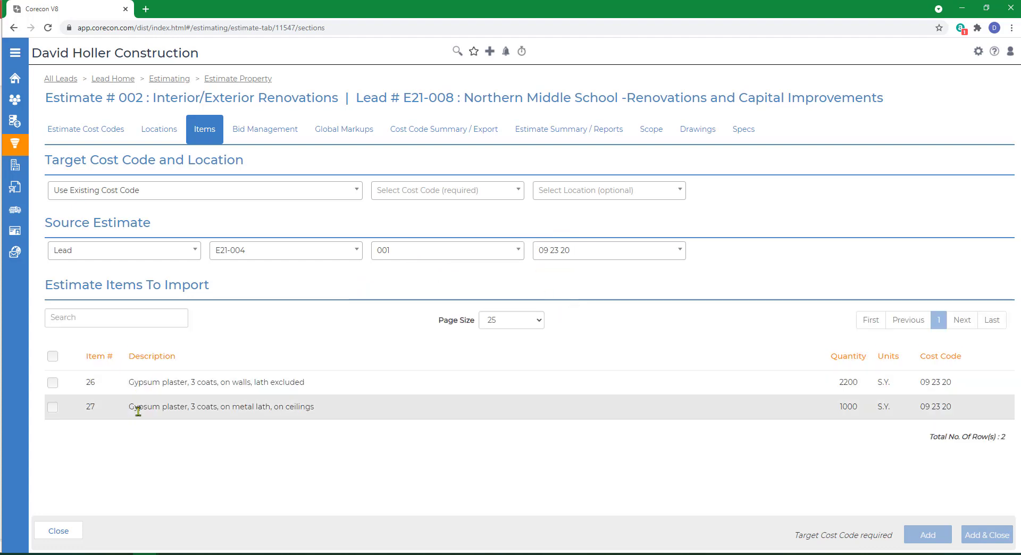
left_click(52, 407)
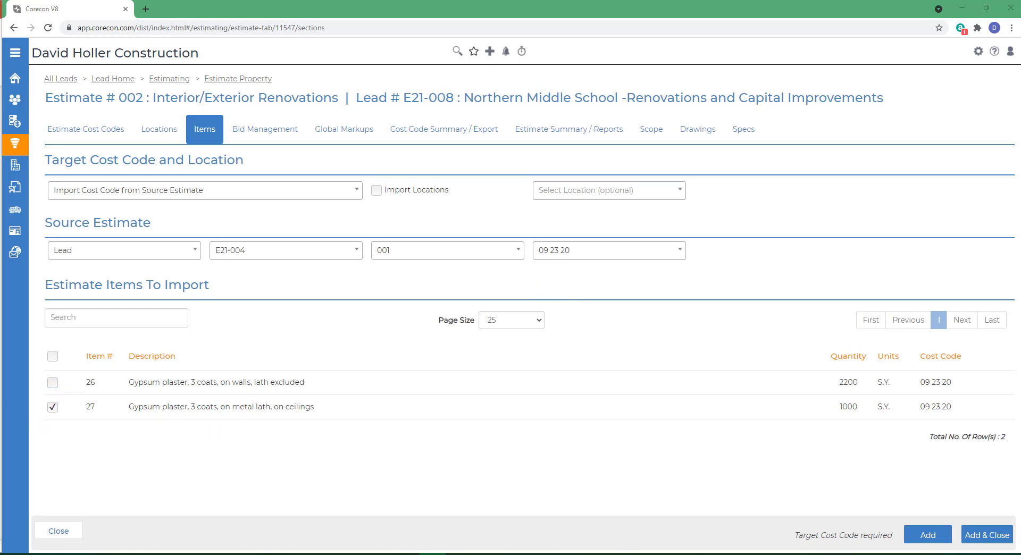
left_click(986, 537)
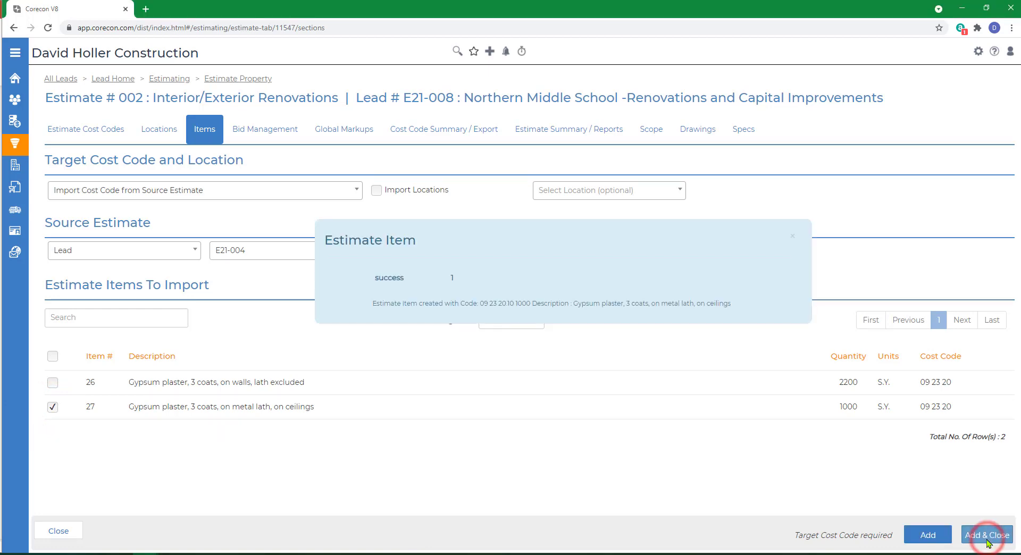
- Set the quantity of "Gypsum plaster, 3 coats, on walls, lath excluded" under Gypsum Plaster to 1000, save and close the item
scroll(366, 293, "down", 6)
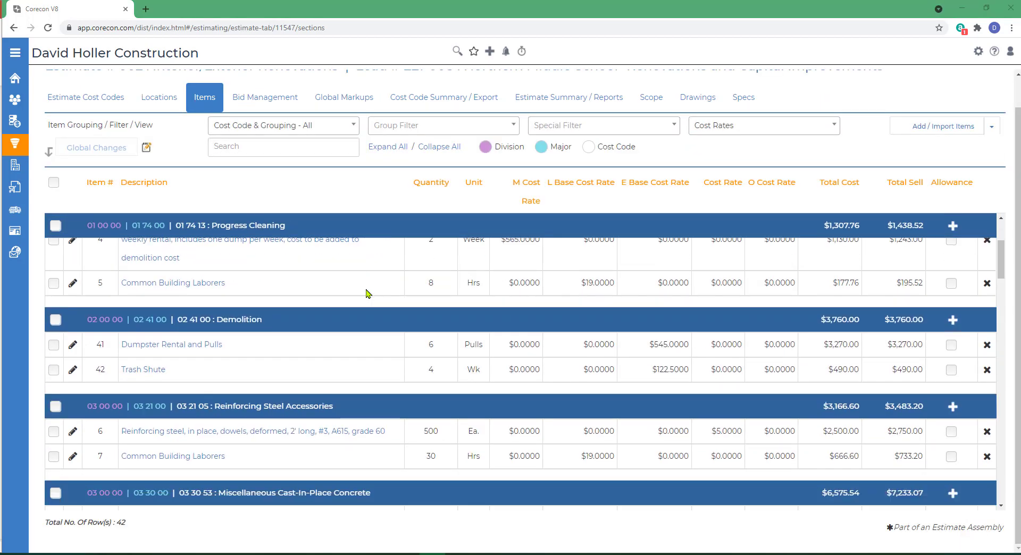
scroll(365, 293, "down", 10)
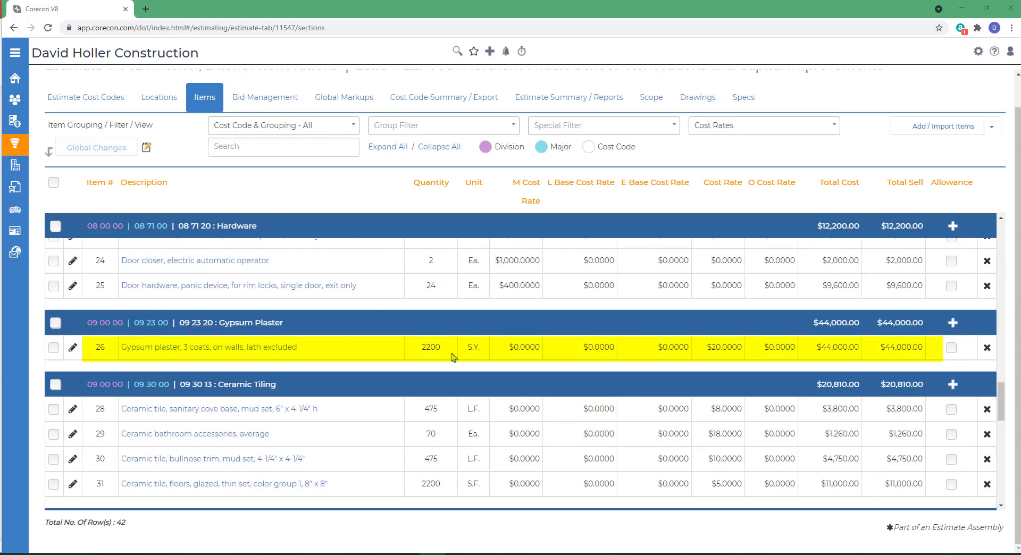
left_click(74, 351)
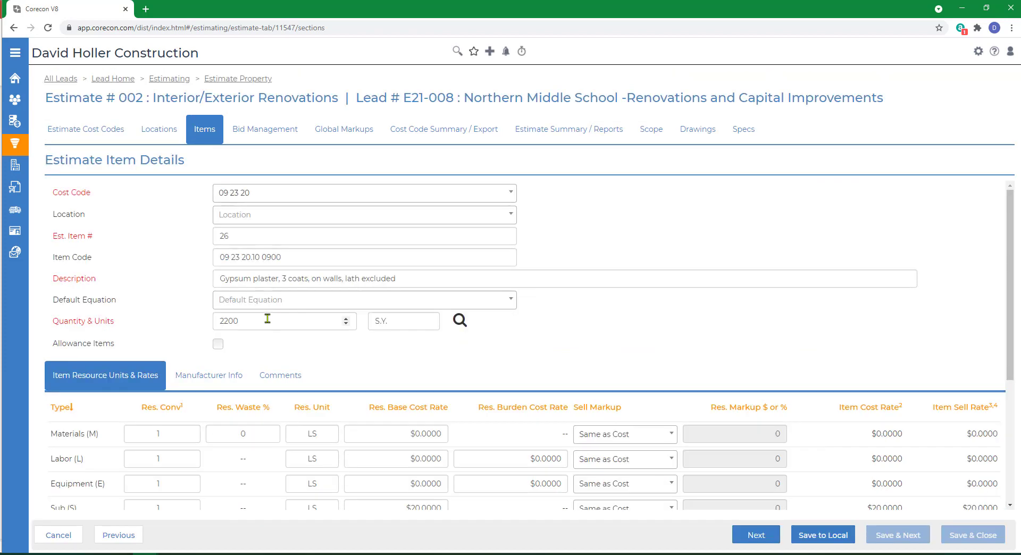
double_click(269, 319)
type("1000.0")
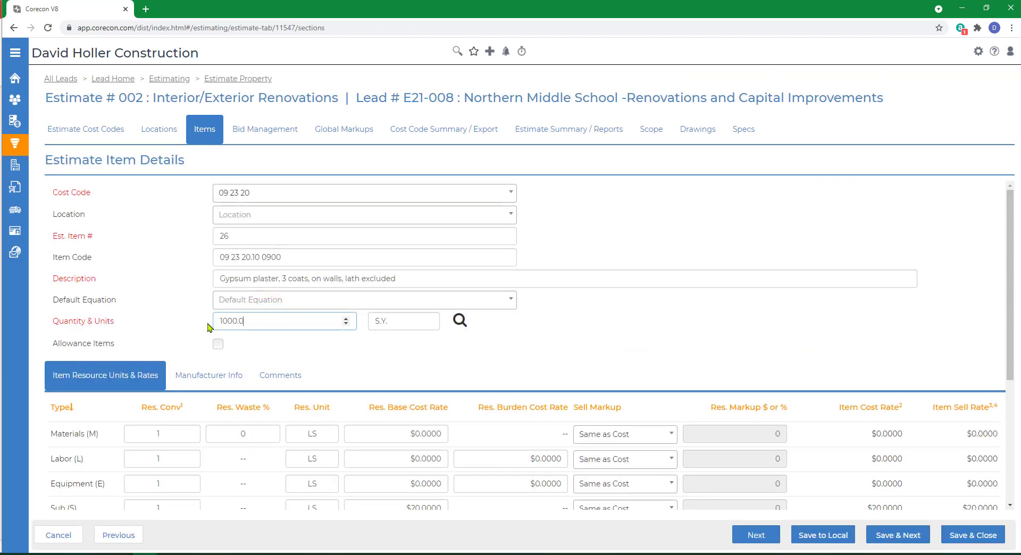
type("0")
key("Tab")
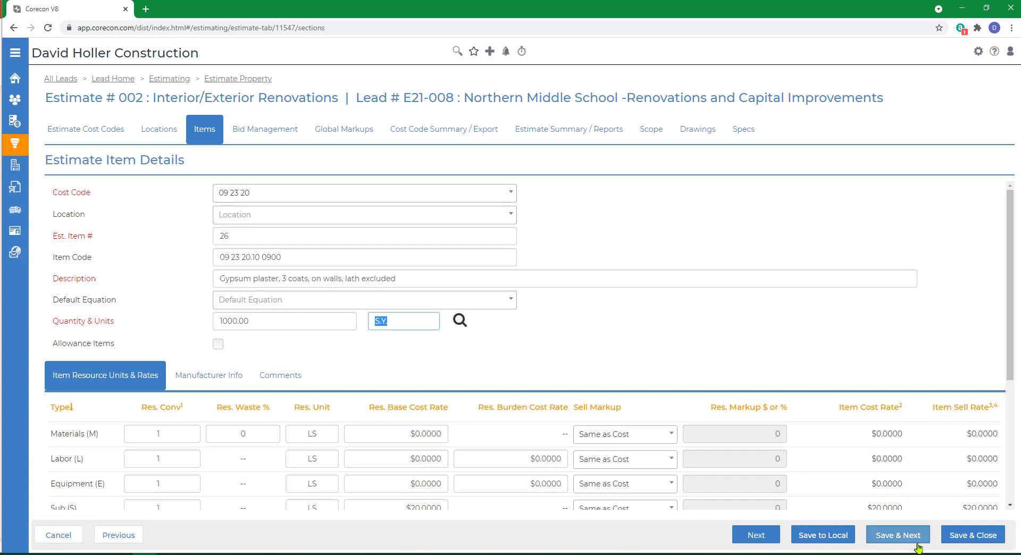
left_click(956, 538)
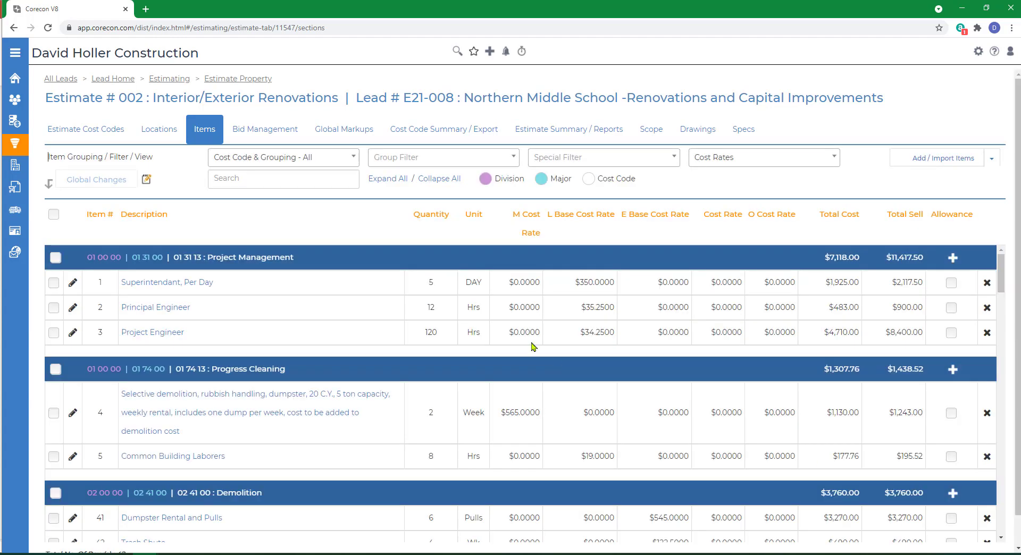
- Filter the estimate items list to the 09 00 00 Finishes division
left_click(514, 158)
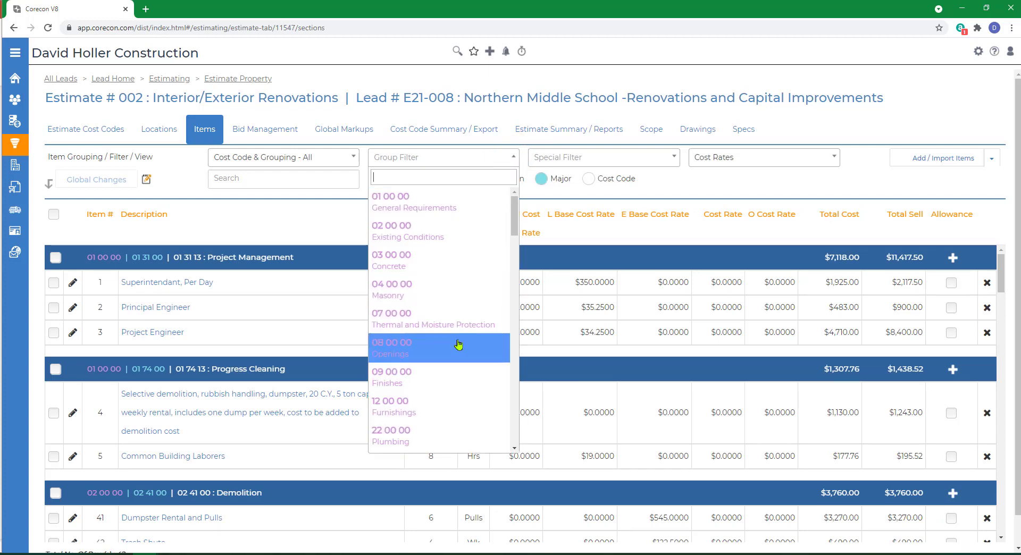
left_click(412, 382)
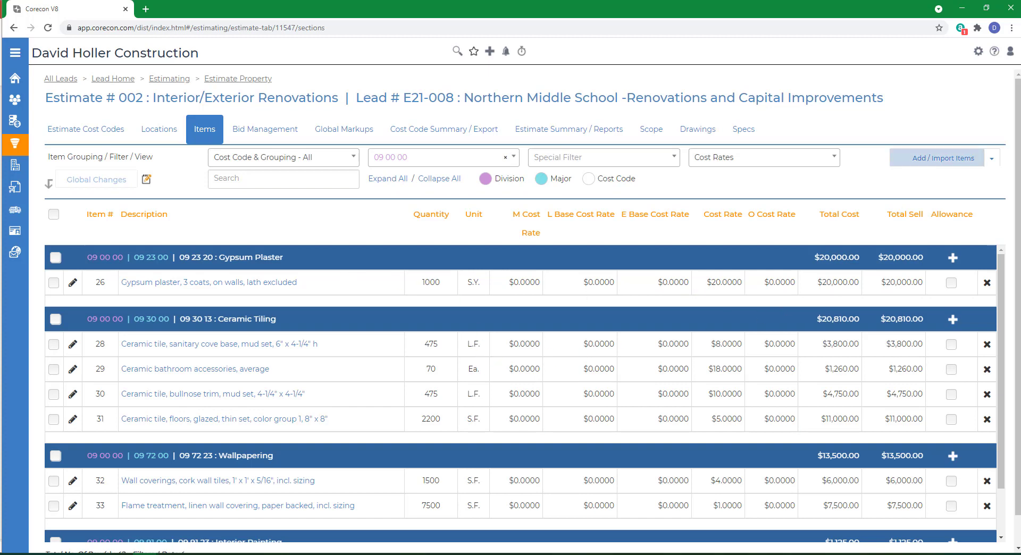
- Open the Corecon online help and view the Estimates topics on adding estimate cost line items under Leads and Projects
left_click(995, 52)
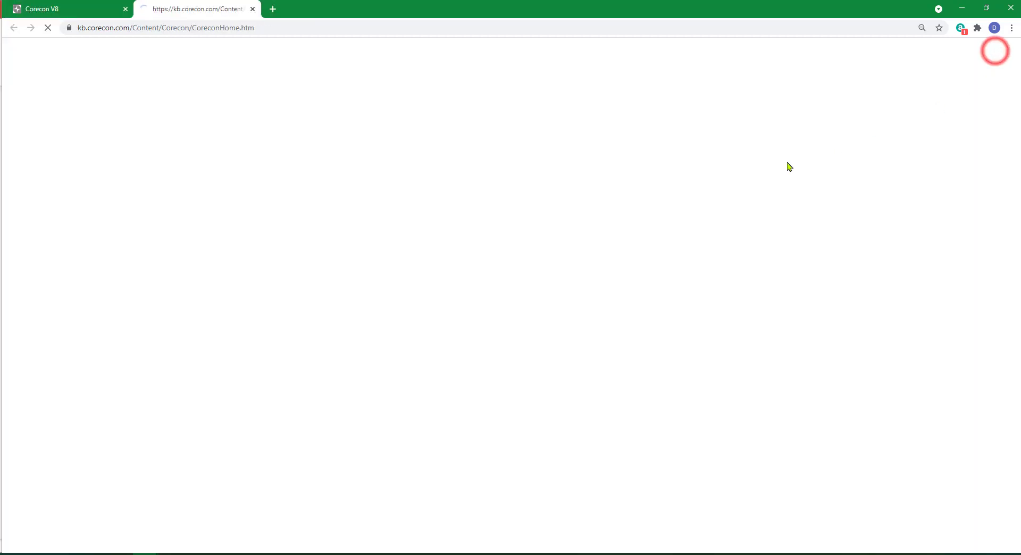
left_click(56, 208)
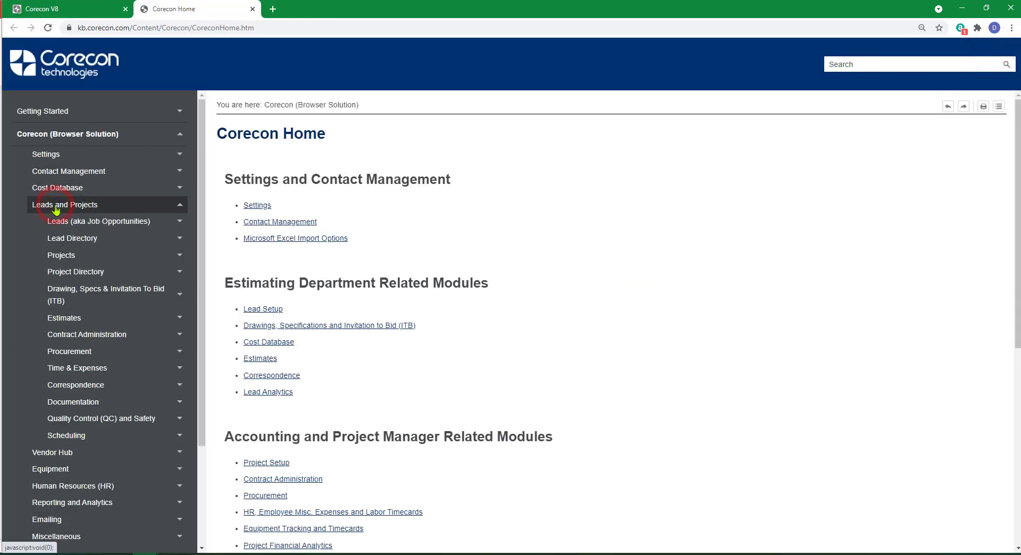
left_click(69, 318)
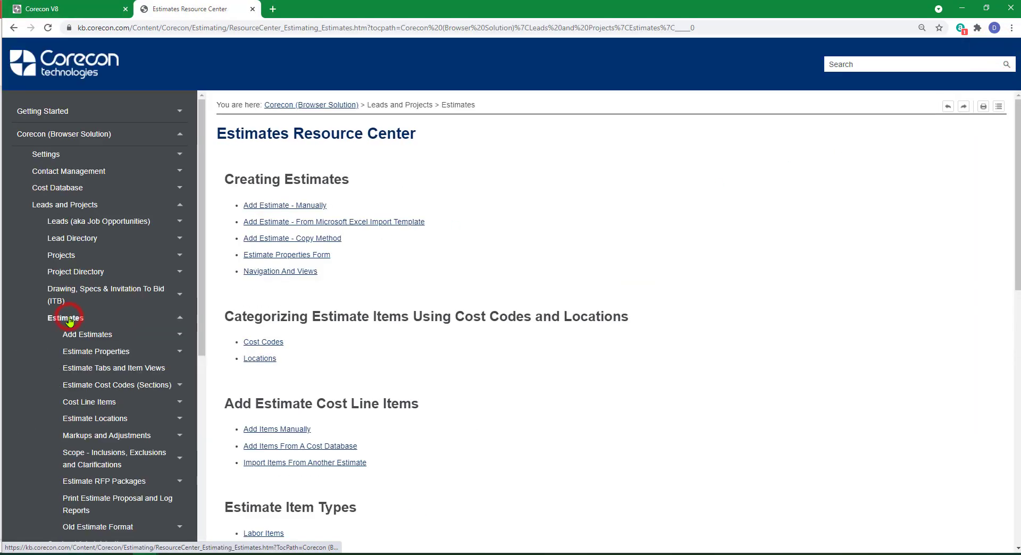
scroll(500, 359, "down", 2)
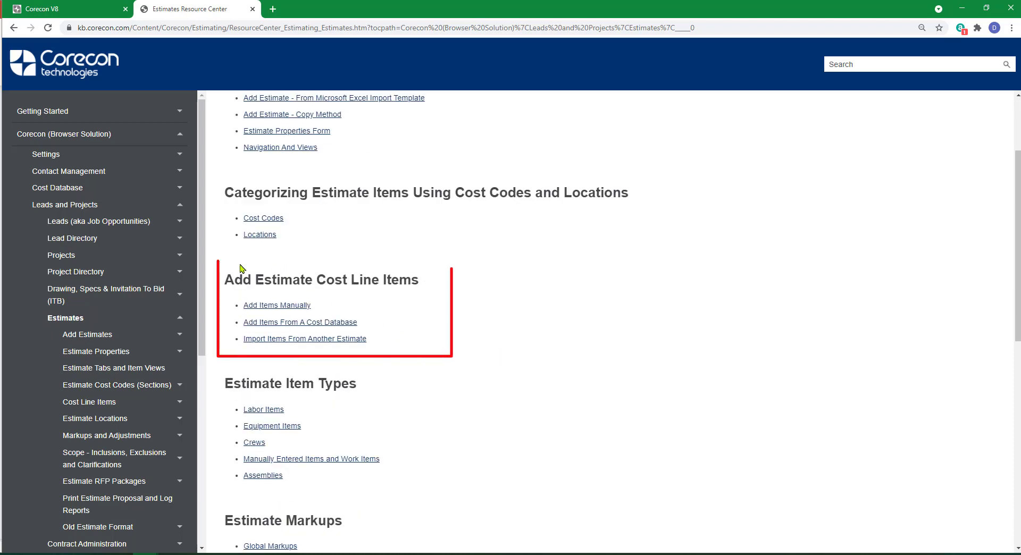